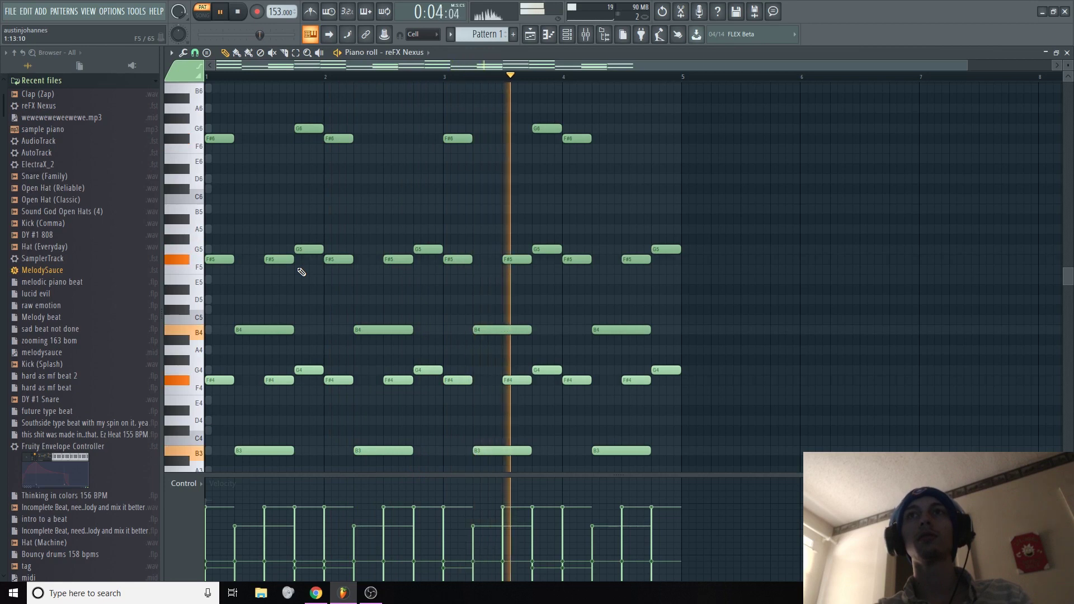
pyautogui.moveTo(656, 193); pyautogui.dragTo(217, 121)
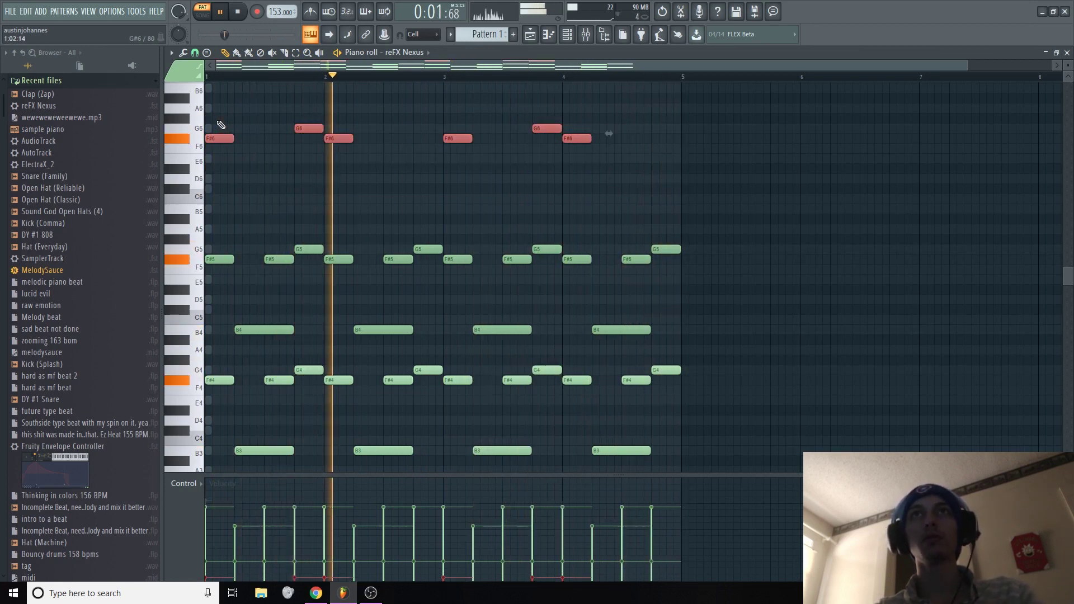
pyautogui.click(371, 593)
pyautogui.rightClick(371, 594)
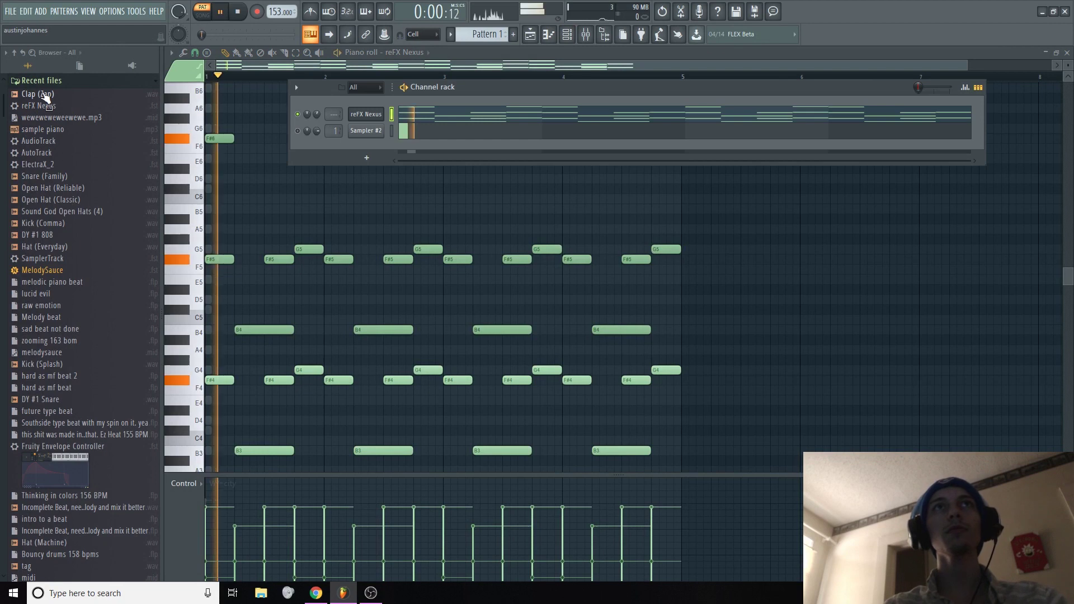
# Add the Clap (Zap) sample to the channel rack as a new channel and open its piano roll
pyautogui.moveTo(45, 96); pyautogui.dragTo(366, 148)
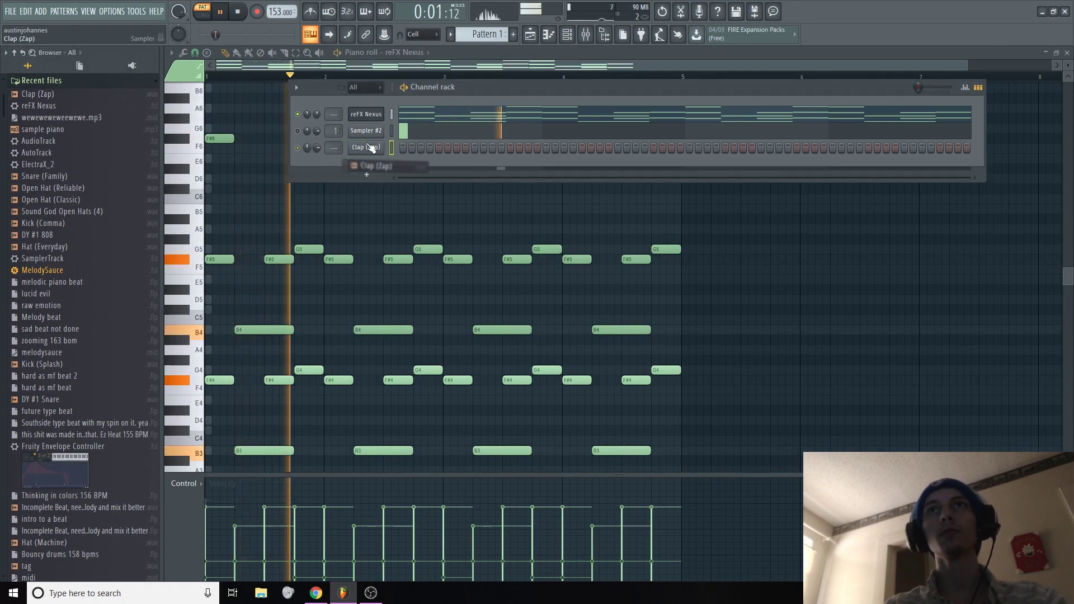
pyautogui.rightClick(376, 147)
pyautogui.click(404, 148)
# Place a B4 clap note on the third beat of each of the four bars and raise the notes' velocity
pyautogui.click(510, 330)
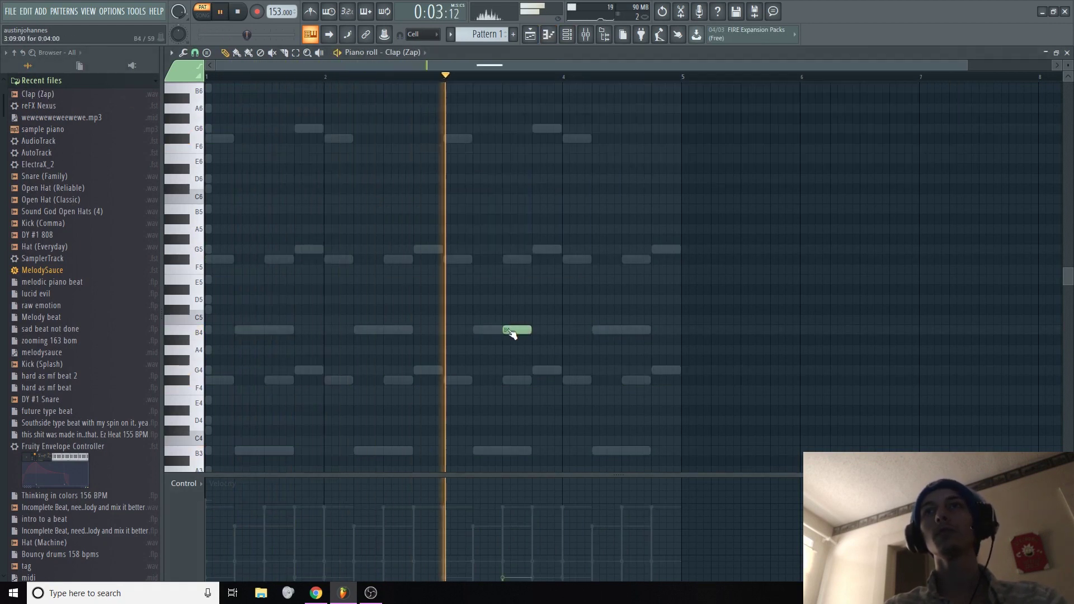
pyautogui.click(630, 330)
pyautogui.hotkey('ctrl', 'a')
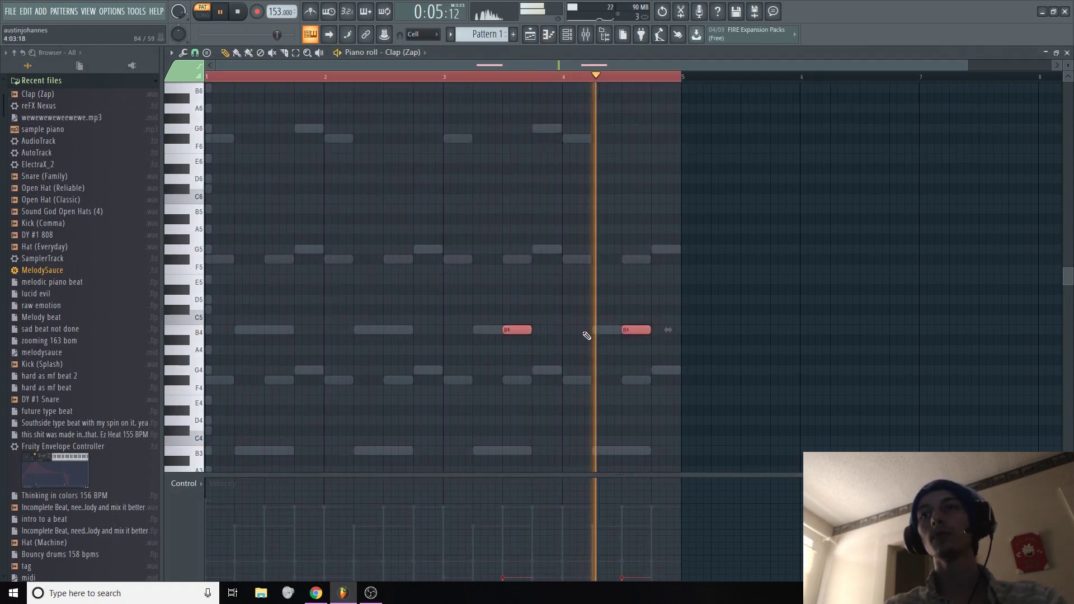
pyautogui.click(282, 330)
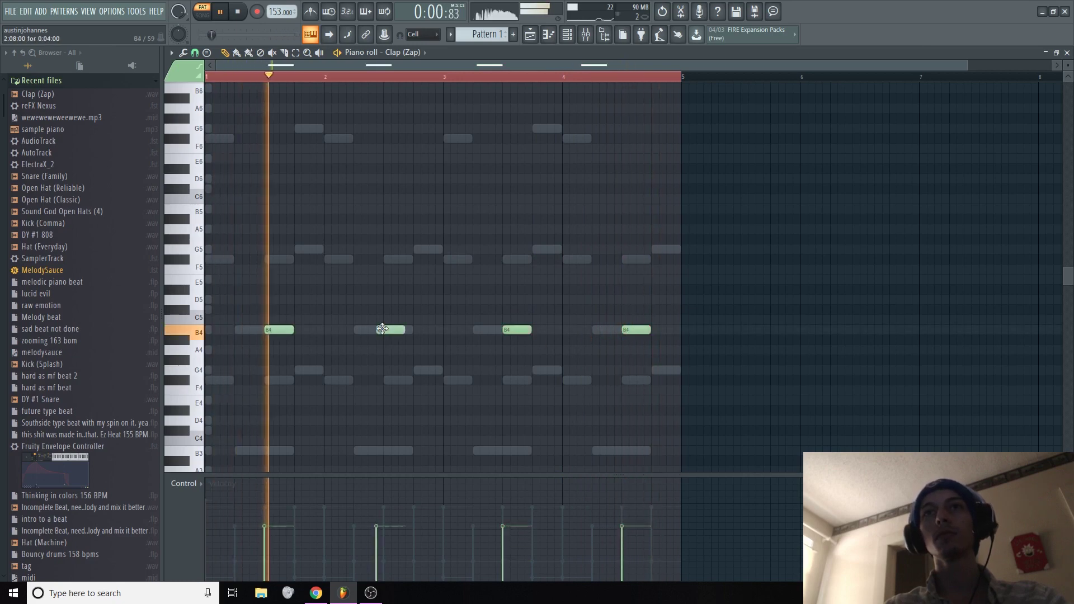
pyautogui.hotkey('ctrl', 'a')
pyautogui.click(393, 330)
pyautogui.hotkey('ctrl', 'a')
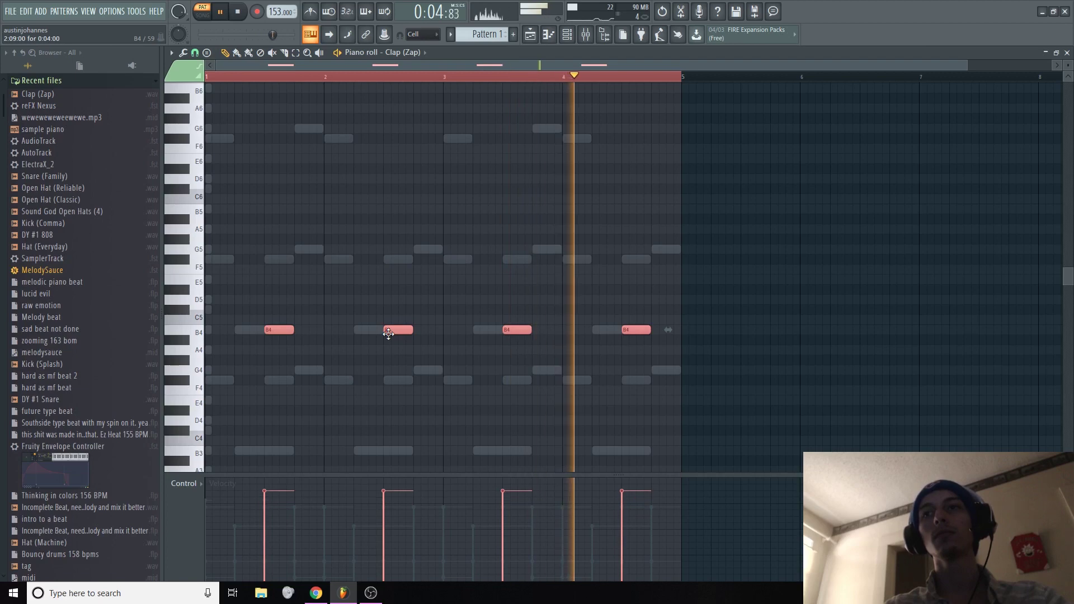
pyautogui.scroll(-3, 388, 335)
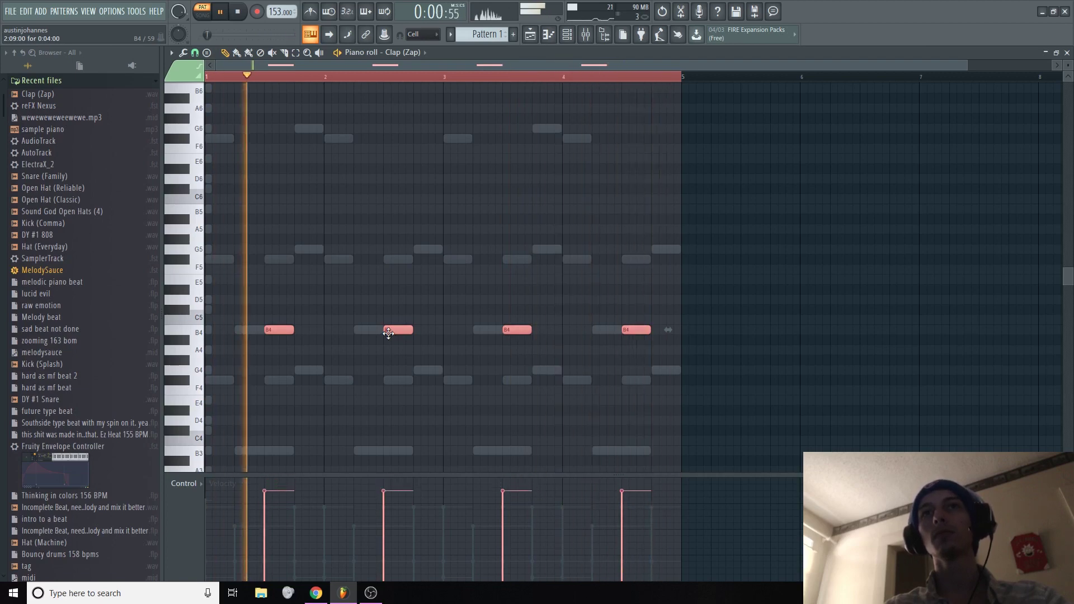
# Move all four clap notes up a semitone to C5 and deselect them
pyautogui.keyDown('ctrl'); pyautogui.click(299, 343); pyautogui.keyUp('ctrl')
pyautogui.hotkey('ctrl', 'a')
pyautogui.moveTo(394, 330); pyautogui.dragTo(395, 320)
pyautogui.keyDown('ctrl'); pyautogui.click(395, 303); pyautogui.keyUp('ctrl')
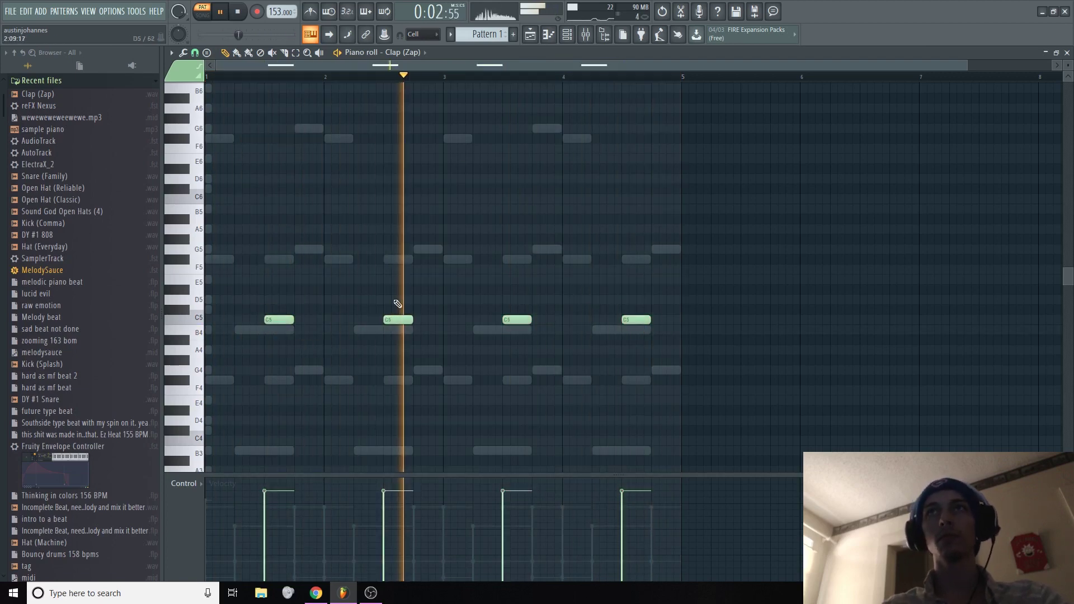
# Add the Hat (Everyday) sample as a new channel and fill its pattern with a hit on every second step
pyautogui.click(566, 34)
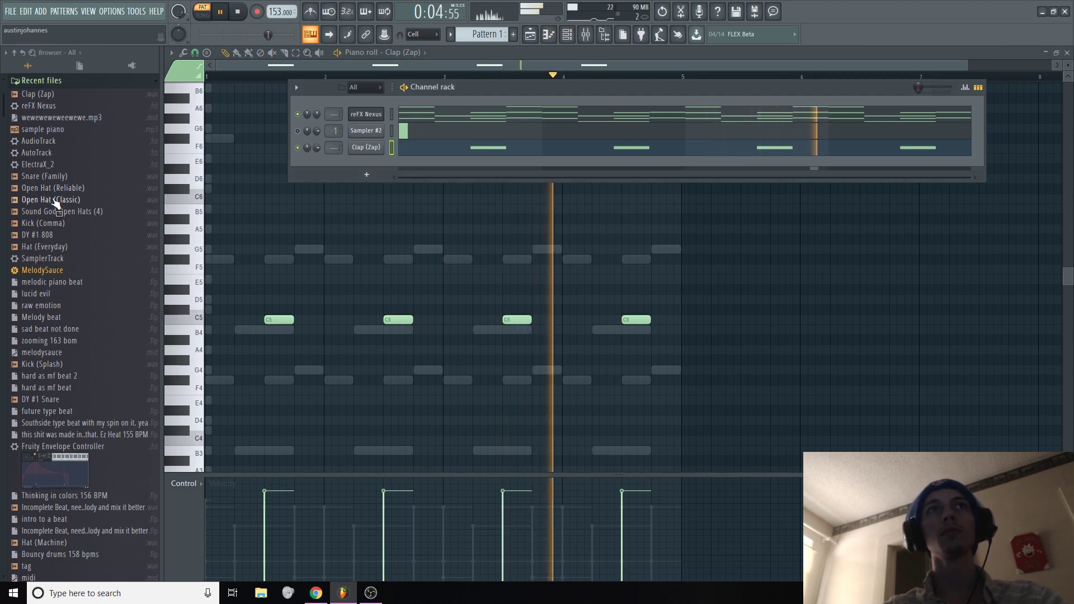
pyautogui.moveTo(46, 235); pyautogui.dragTo(372, 179)
pyautogui.click(379, 166)
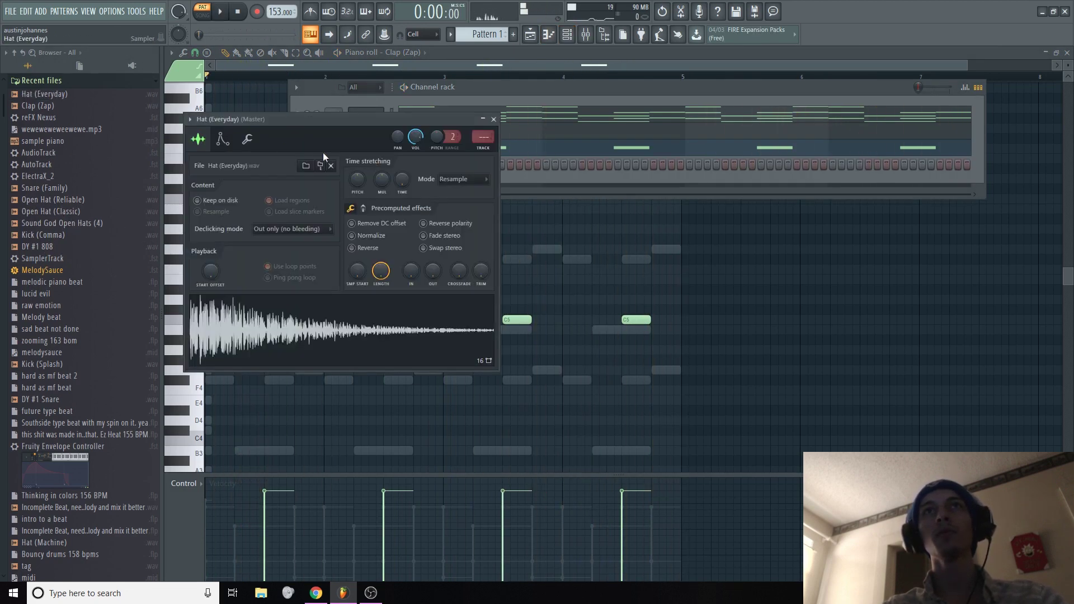
pyautogui.click(224, 141)
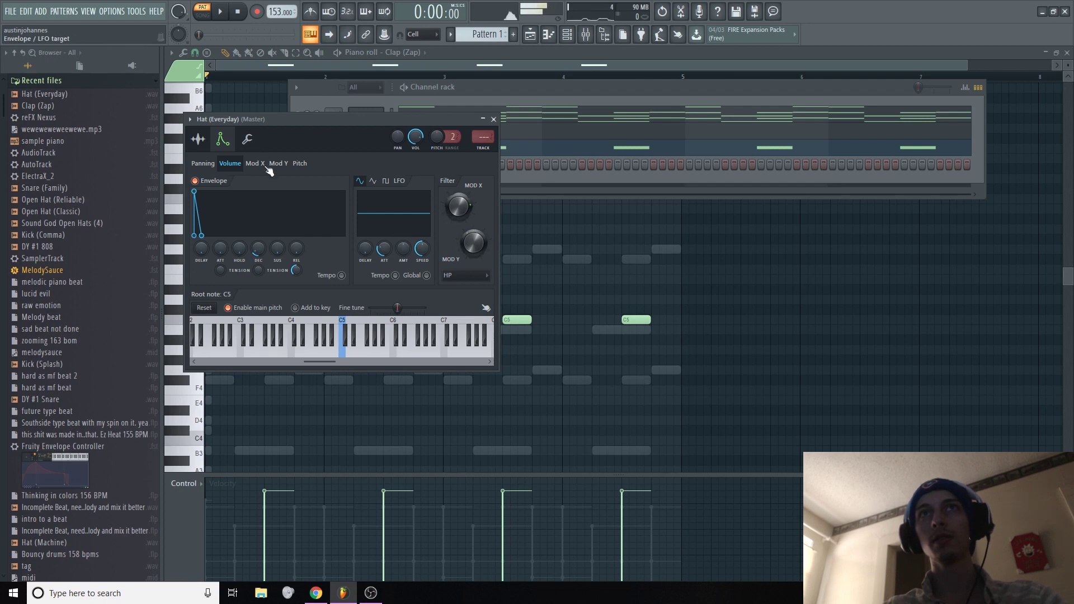
pyautogui.click(248, 140)
pyautogui.press('space')
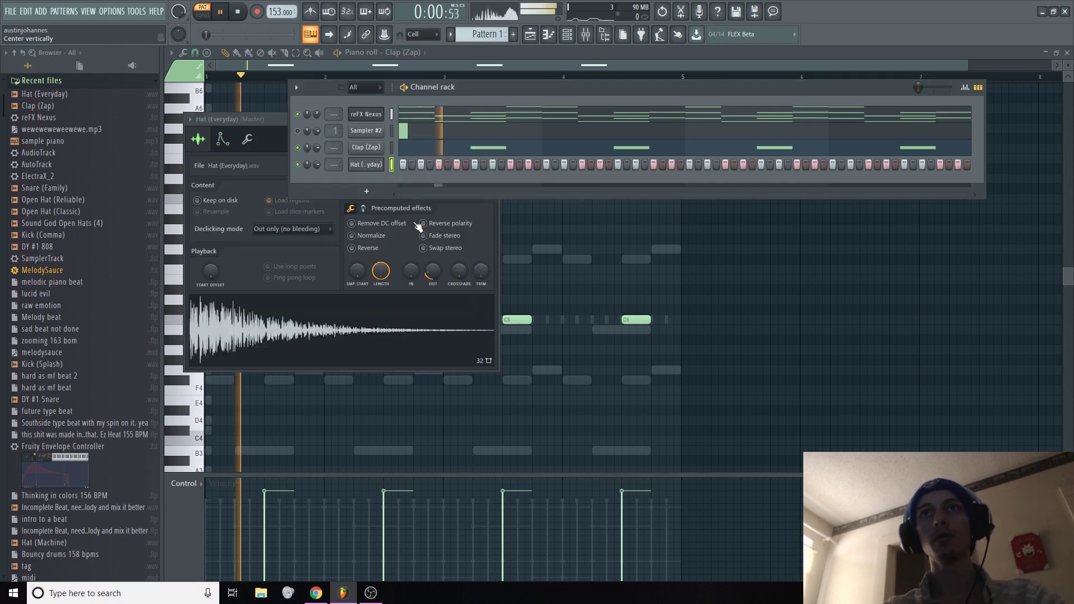
# Lengthen the hat sample's fade-out and move its settings window clear of the channel rack
pyautogui.moveTo(432, 271); pyautogui.dragTo(436, 265)
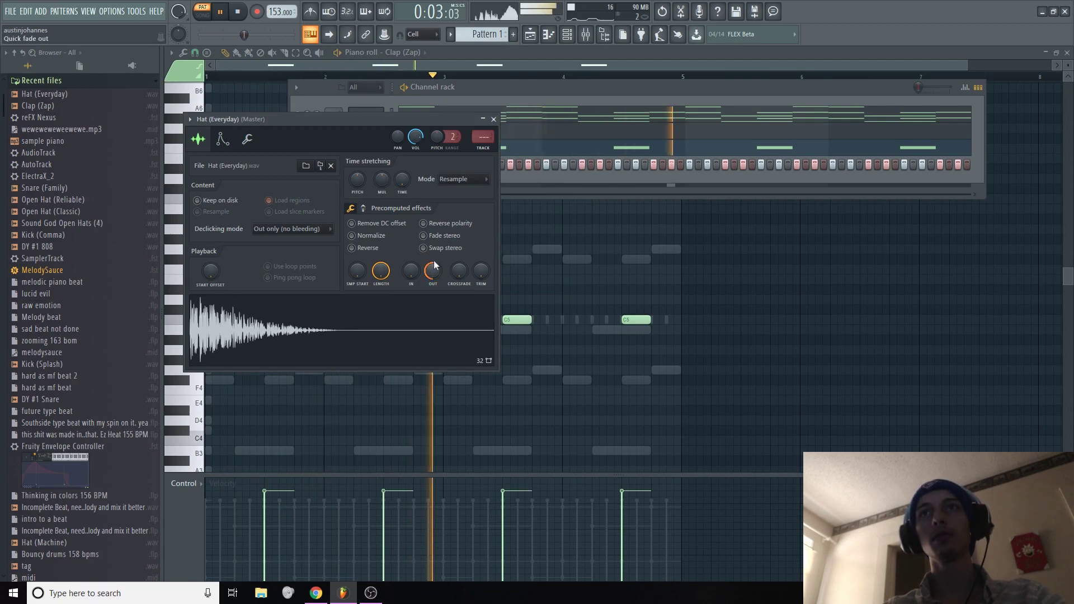
pyautogui.click(247, 139)
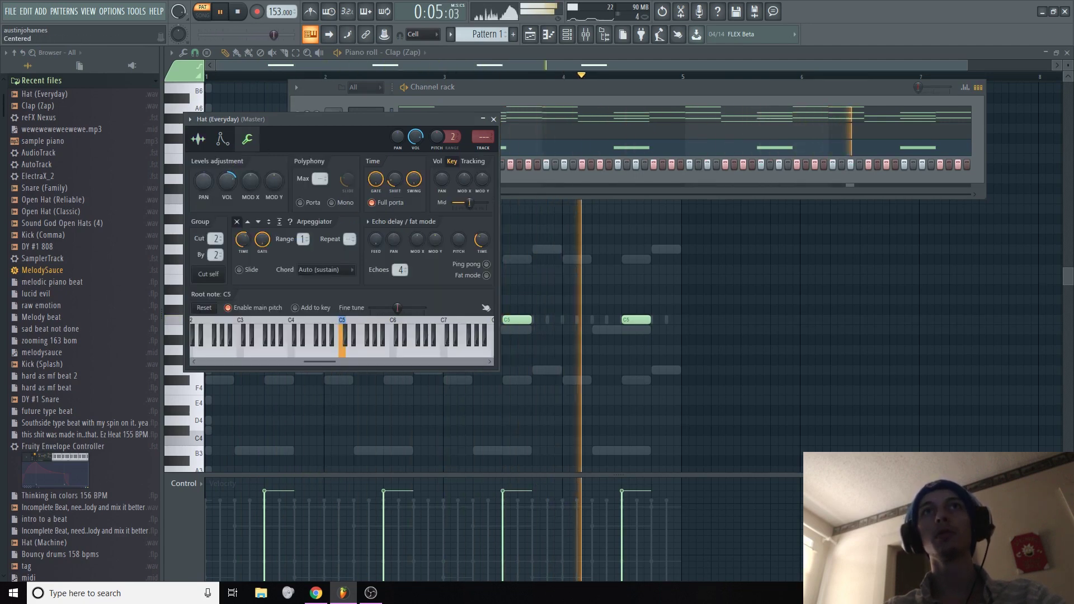
pyautogui.moveTo(336, 120); pyautogui.dragTo(341, 240)
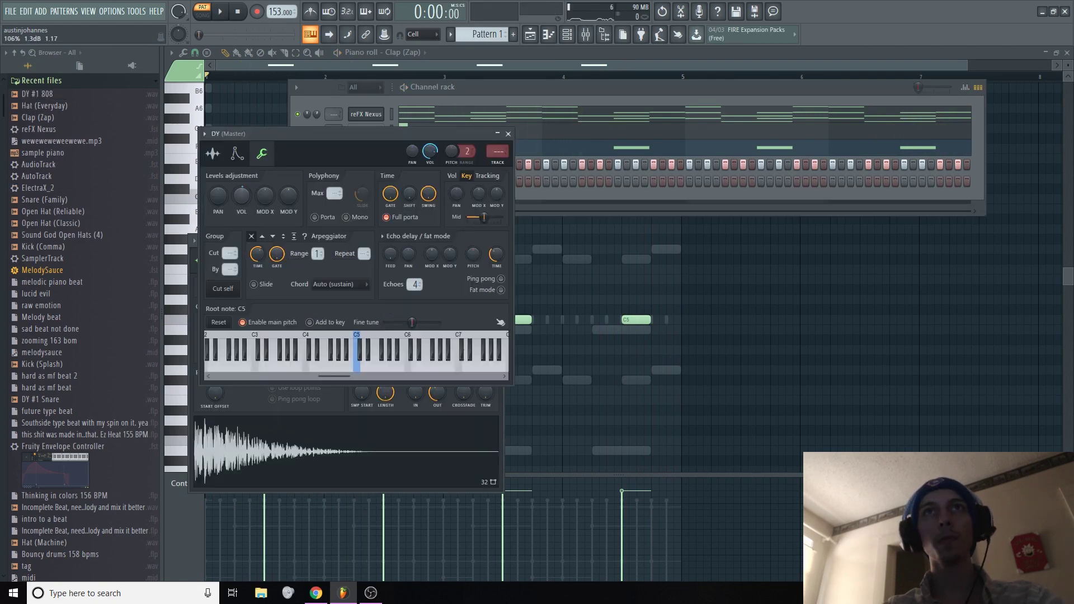
# Raise the DY #1 808 channel's volume multiplier and make it cut itself using cut group 3
pyautogui.moveTo(240, 200); pyautogui.dragTo(239, 190)
pyautogui.press('q')
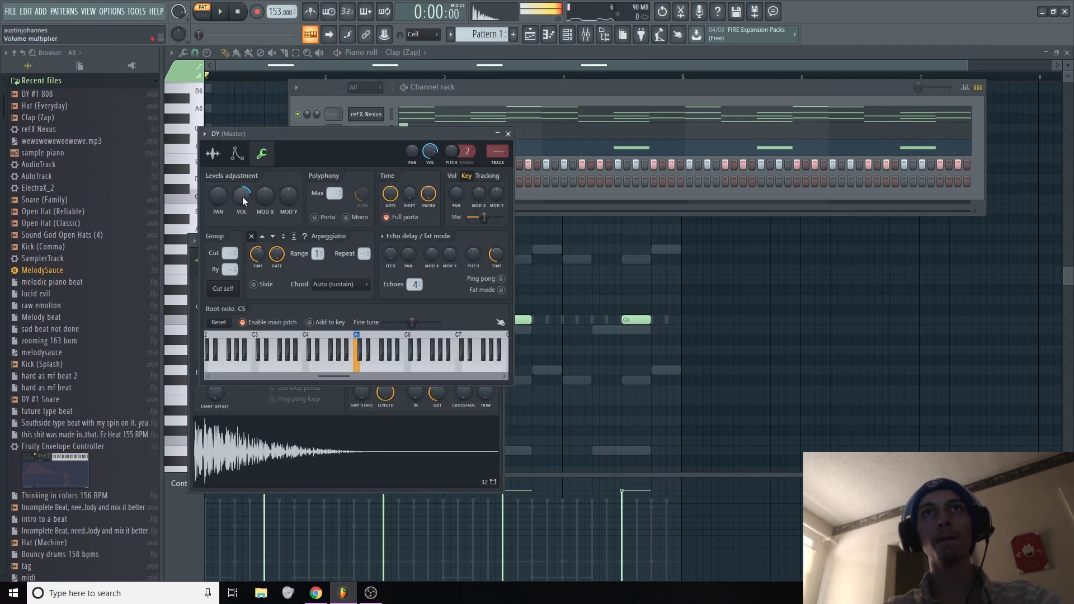
pyautogui.click(356, 358)
pyautogui.click(212, 153)
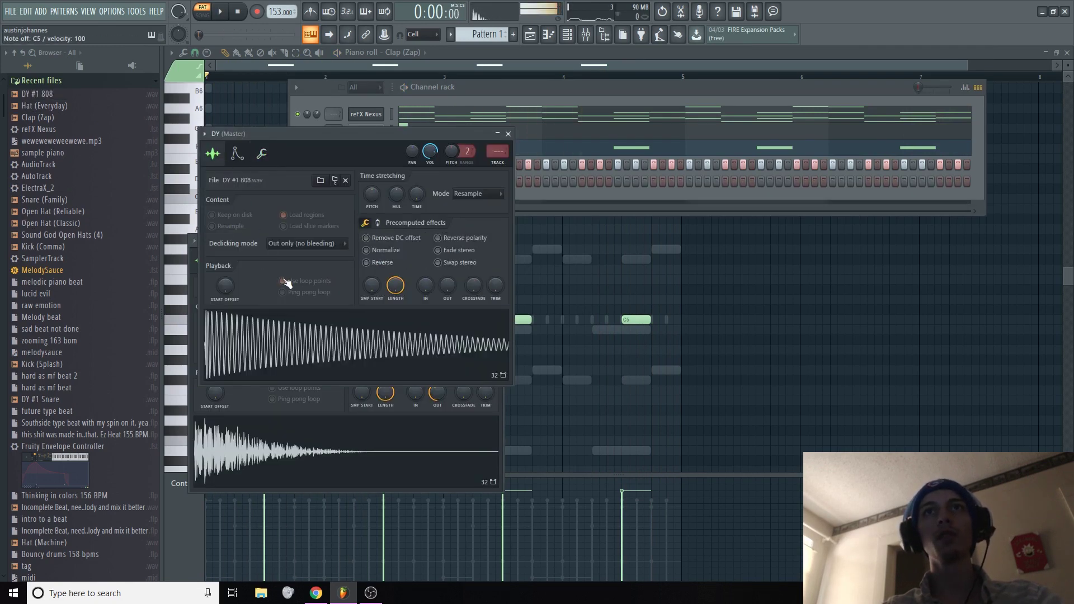
pyautogui.click(261, 153)
pyautogui.click(236, 153)
pyautogui.click(260, 154)
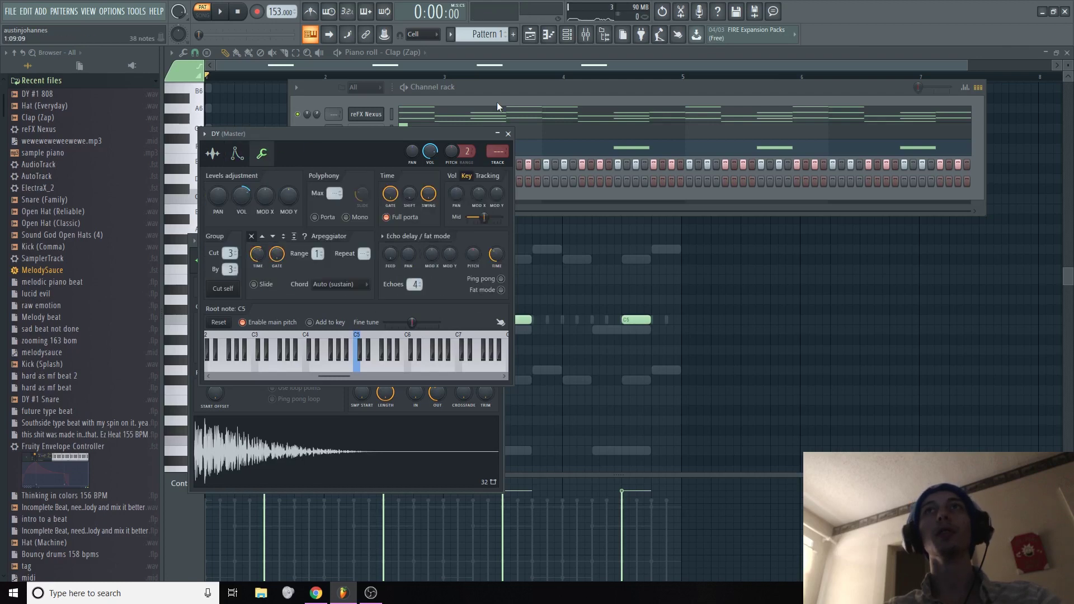
# Route the reFX Nexus channel to mixer insert 1 and load Fruity Parametric EQ 2 in its first effect slot
pyautogui.click(567, 35)
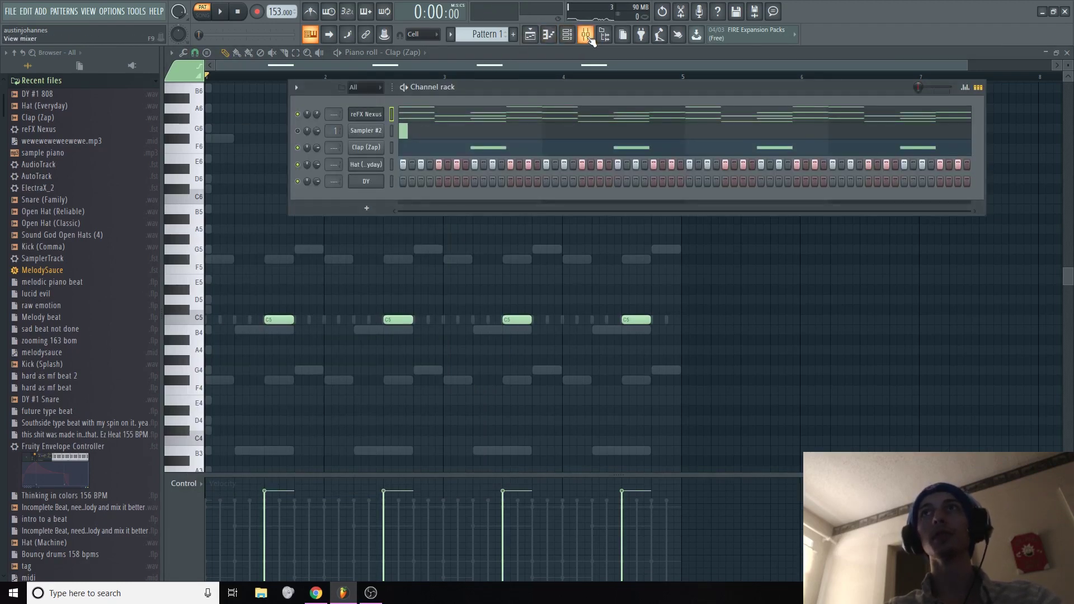
pyautogui.click(587, 36)
pyautogui.hotkey('ctrl', 'l')
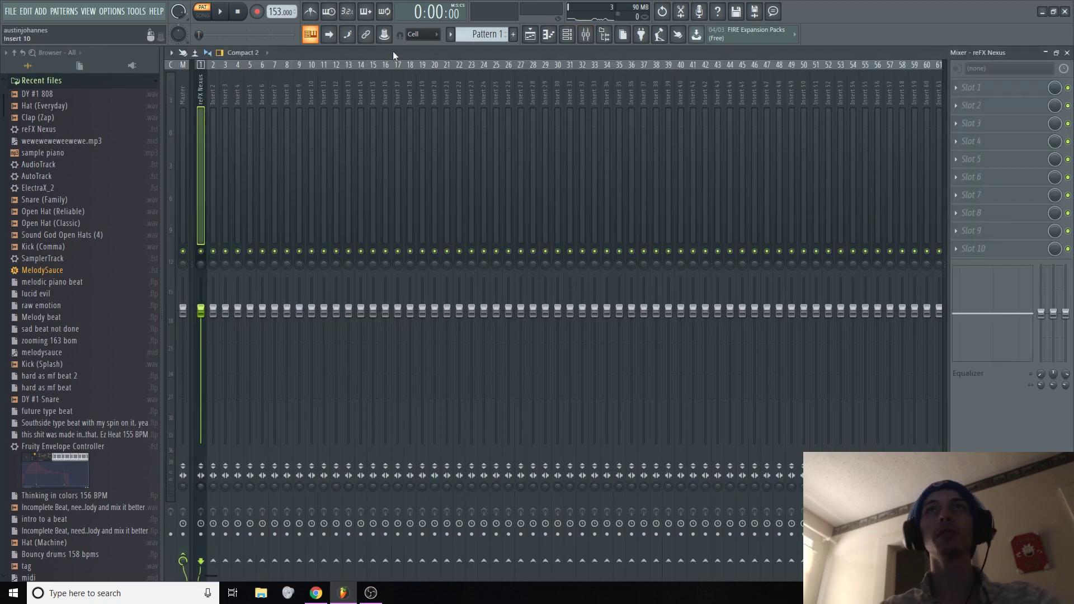
pyautogui.click(956, 88)
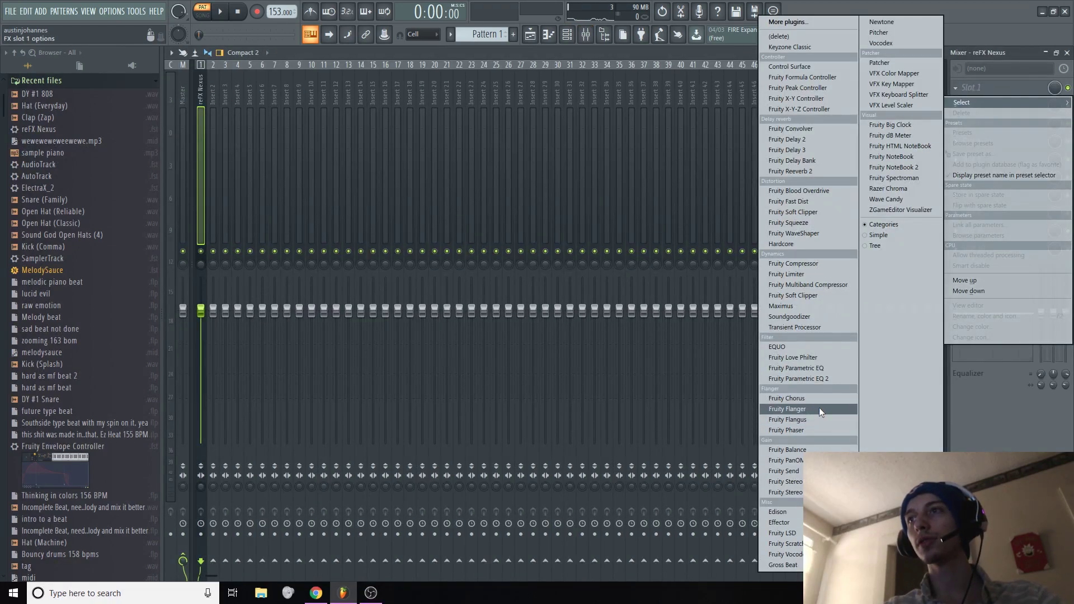
pyautogui.click(795, 379)
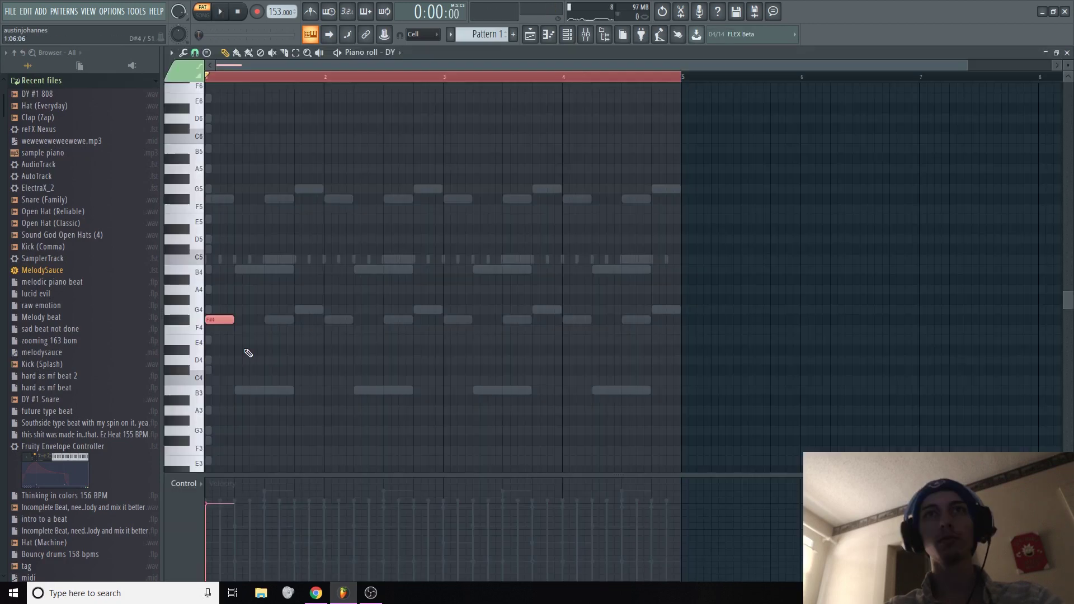
# Follow the opening F#4 808 note with three B3 notes across bars 1 and 2, and extend the notes to join end to end
pyautogui.hotkey('ctrl', 'd')
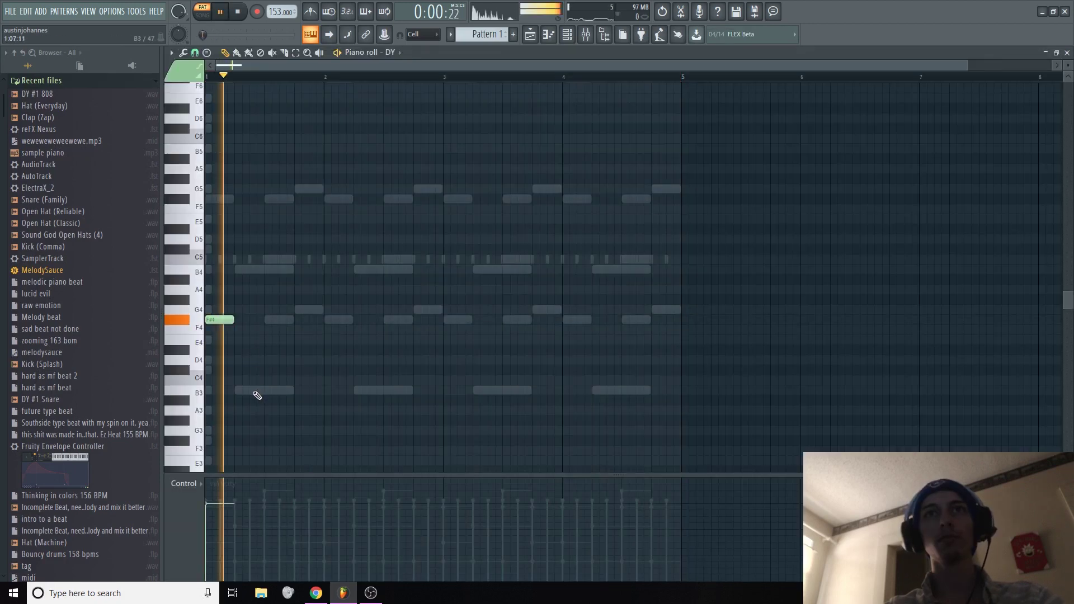
pyautogui.click(258, 391)
pyautogui.press('space')
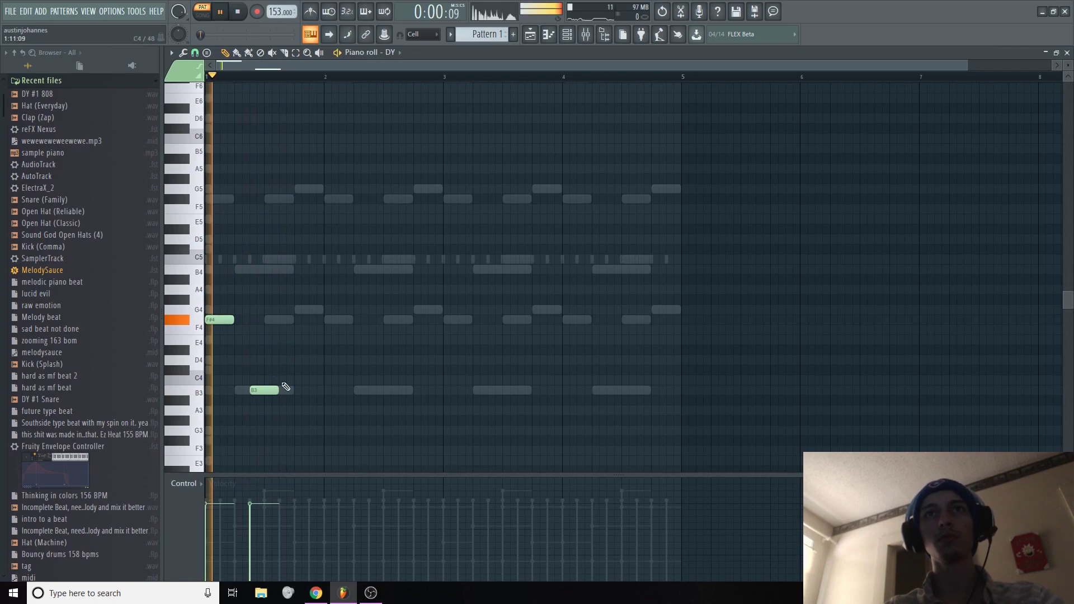
pyautogui.click(298, 390)
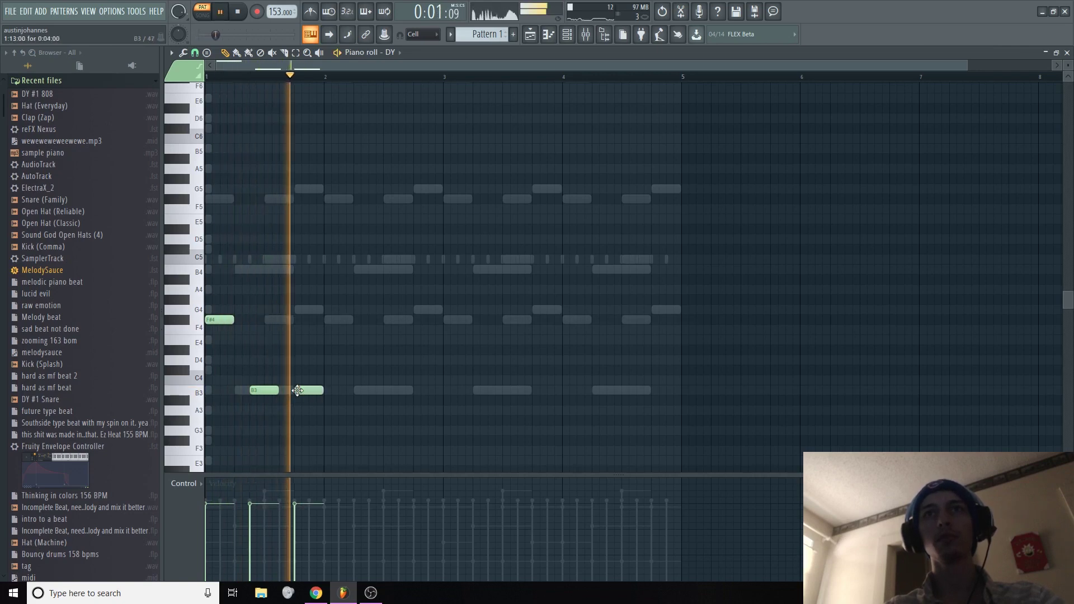
pyautogui.click(360, 391)
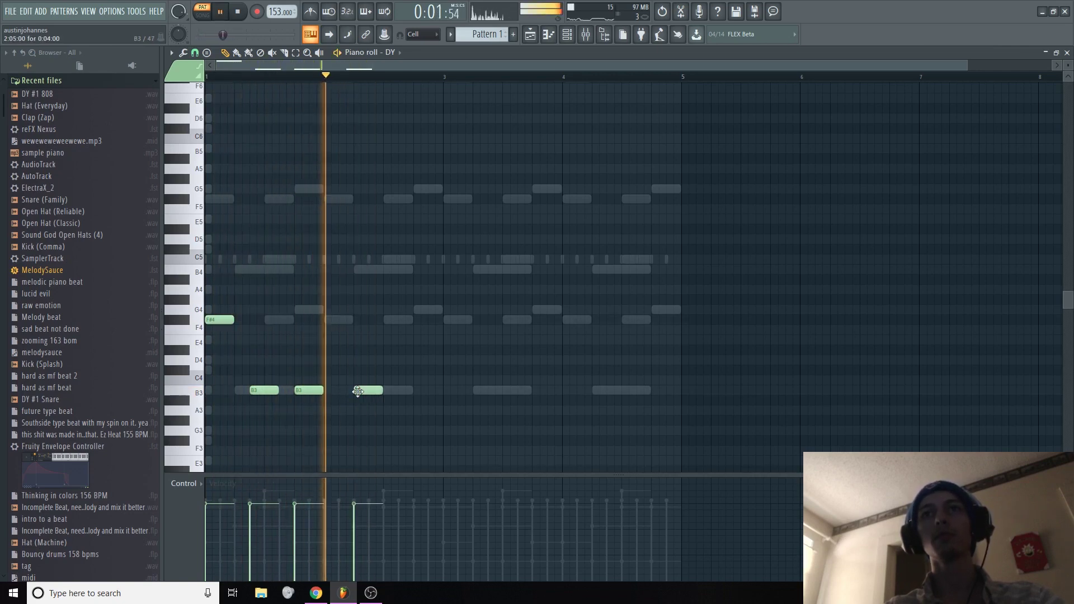
pyautogui.hotkey('ctrl', 'l')
pyautogui.press('space')
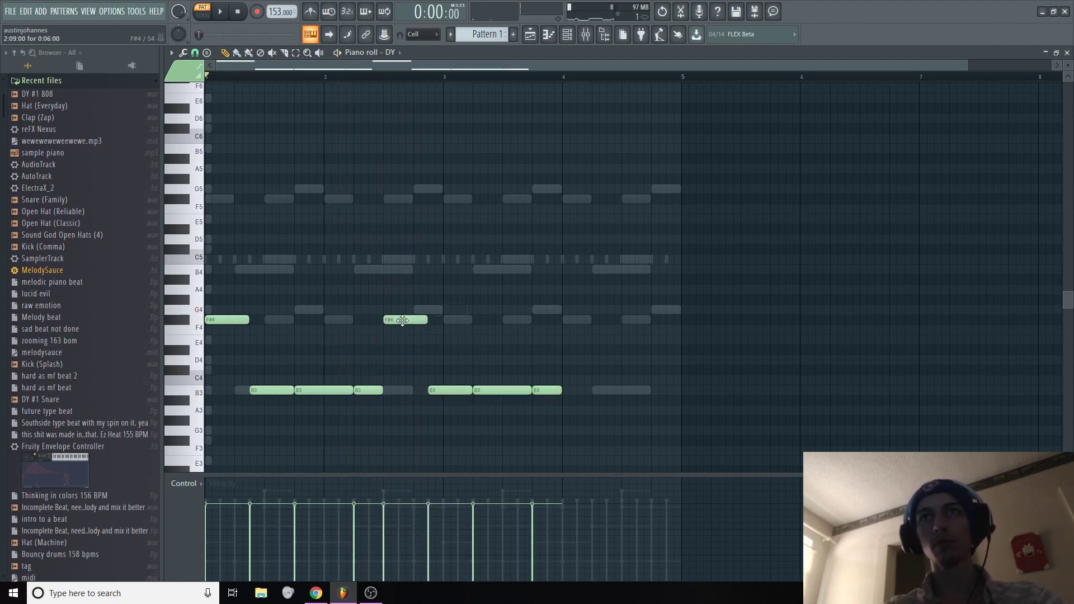
# Move the duplicated 808 phrase to start at bar 3 and transpose all 808 notes up two octaves to F#6 and B5
pyautogui.moveTo(403, 320); pyautogui.dragTo(649, 457)
pyautogui.moveTo(405, 322); pyautogui.dragTo(464, 330)
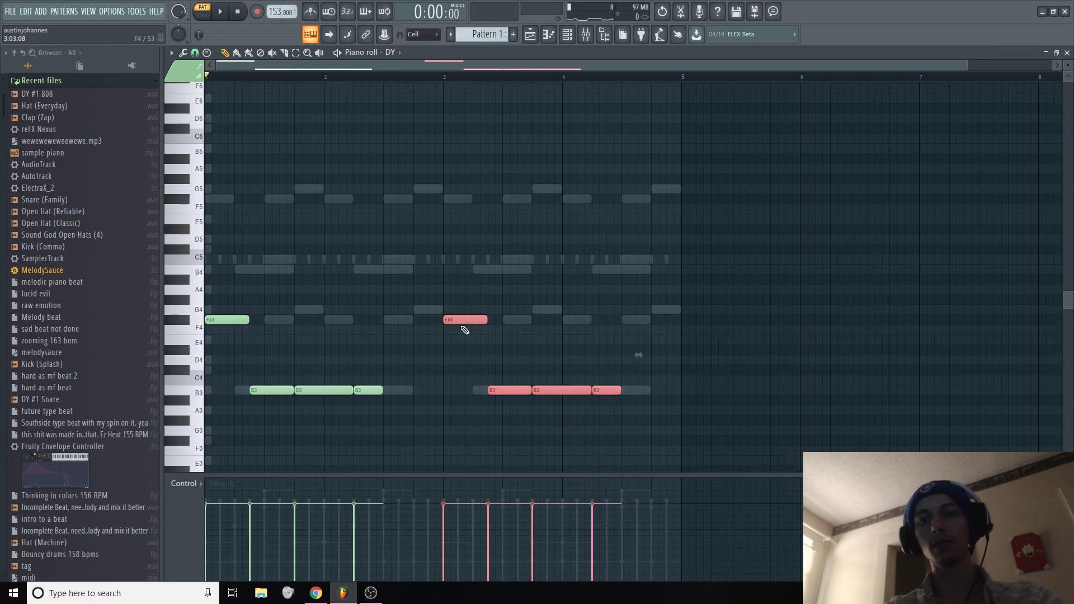
pyautogui.hotkey('ctrl', 'a')
pyautogui.press('space')
pyautogui.hotkey('ctrl', 'd')
pyautogui.scroll(3, 444, 347)
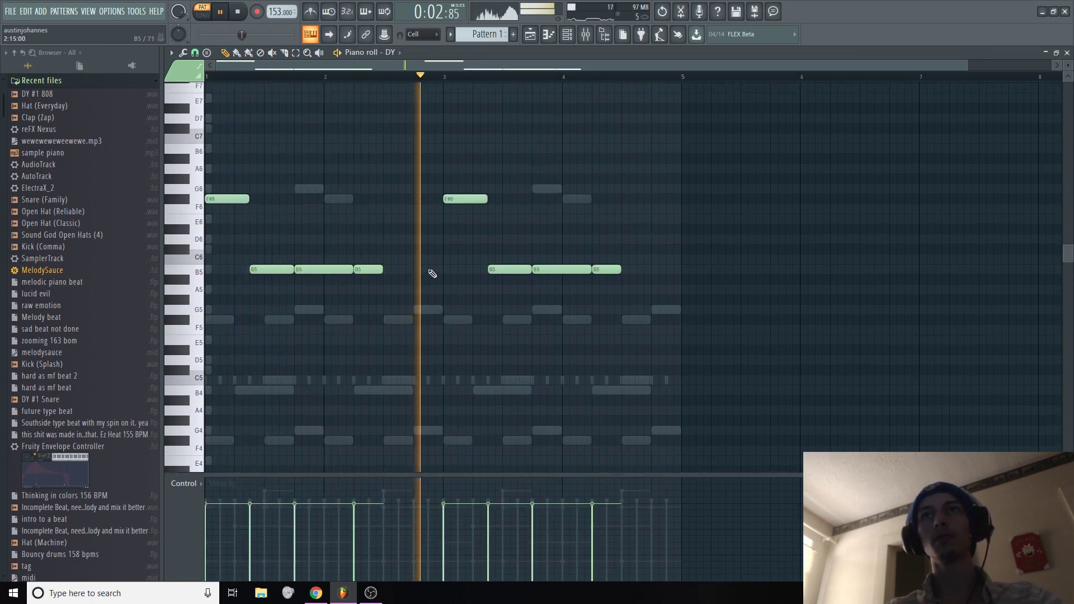
# Add a B5 808 note near the end of bar 4 and stretch the preceding phrase-end B5 notes to close the gaps
pyautogui.click(639, 270)
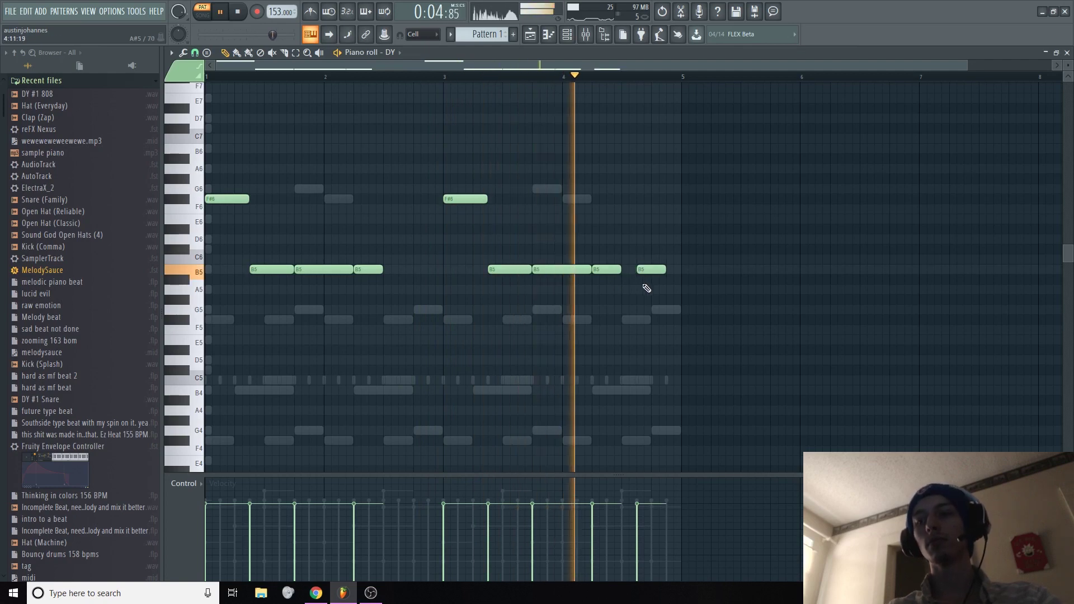
pyautogui.hotkey('ctrl', 'n')
pyautogui.press('Escape')
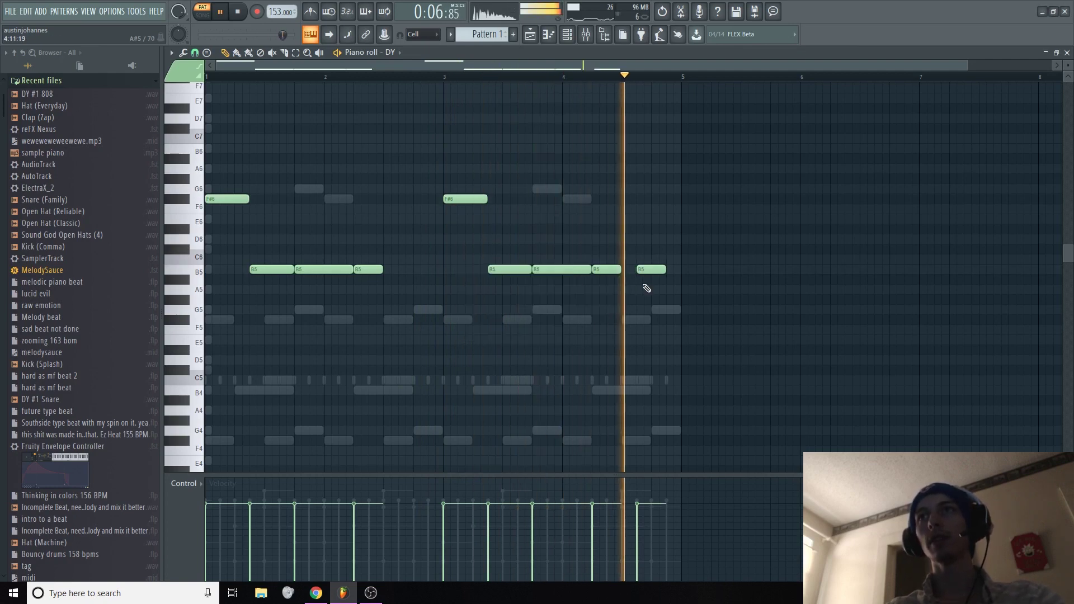
pyautogui.click(383, 597)
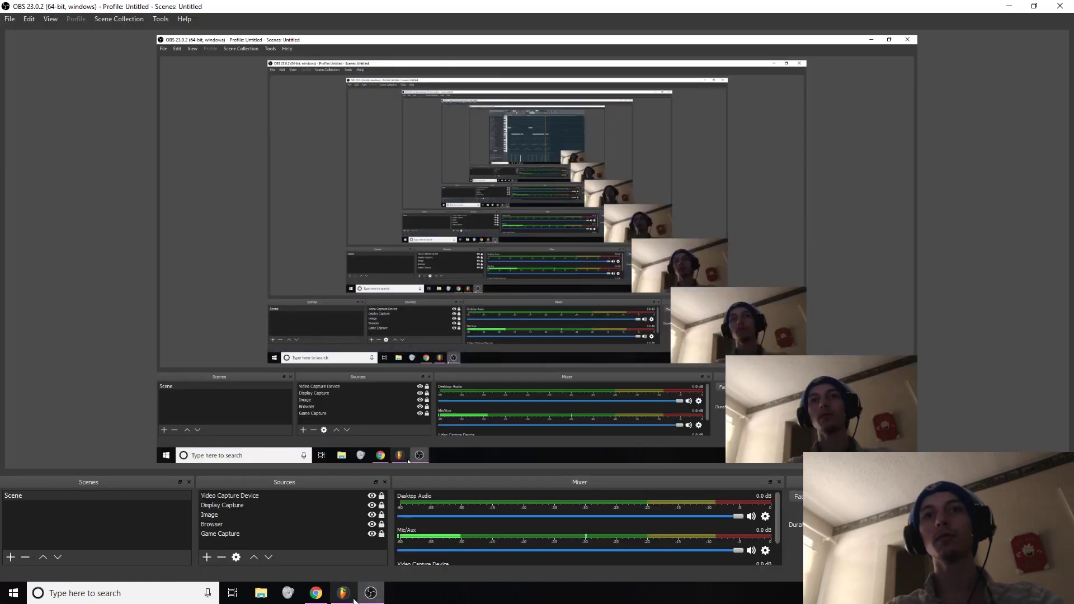
pyautogui.click(374, 594)
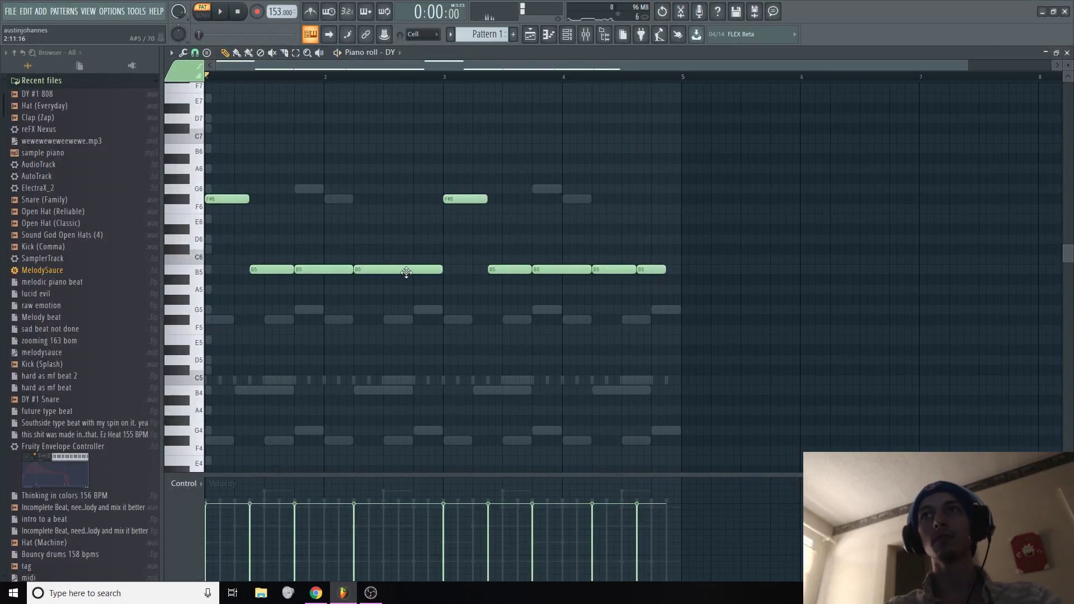
pyautogui.press('space')
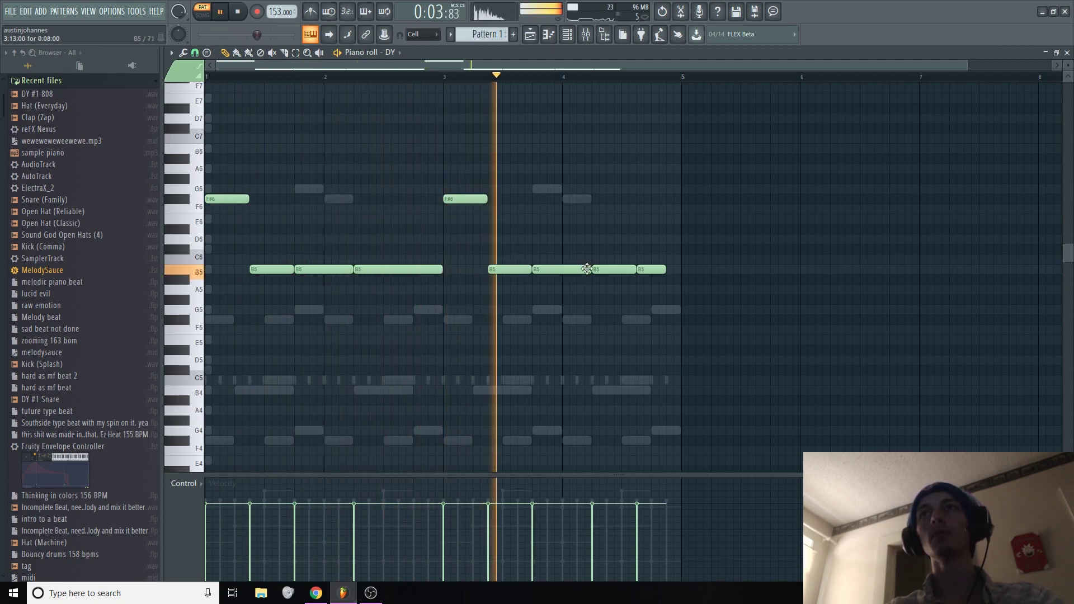
# Stretch the last B5 808 note to the end of bar 4 and transpose all 808 notes down one octave
pyautogui.moveTo(665, 269); pyautogui.dragTo(676, 270)
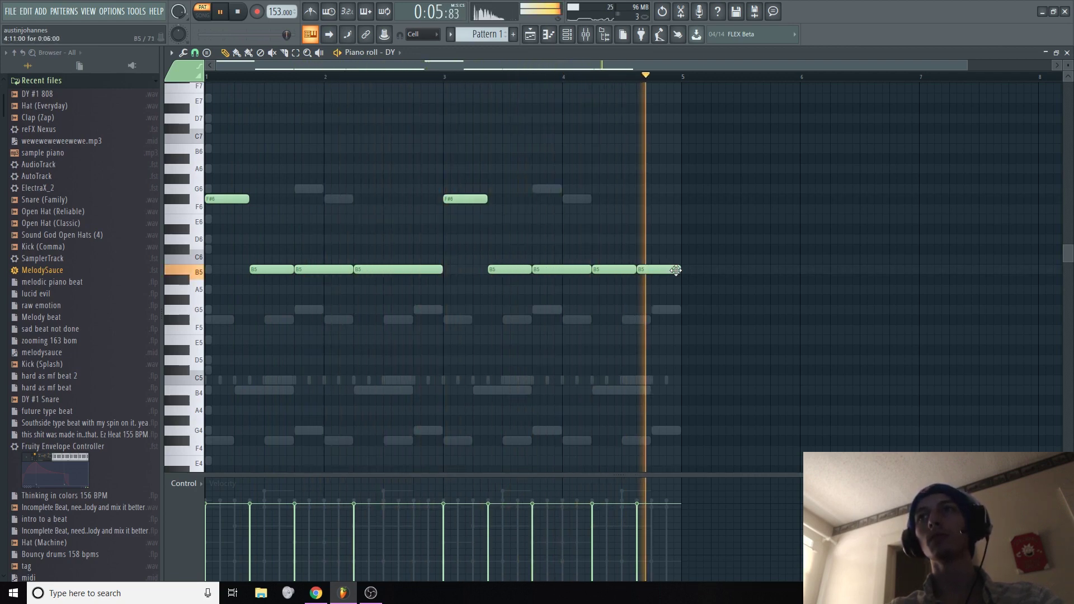
pyautogui.hotkey('ctrl', 'Down')
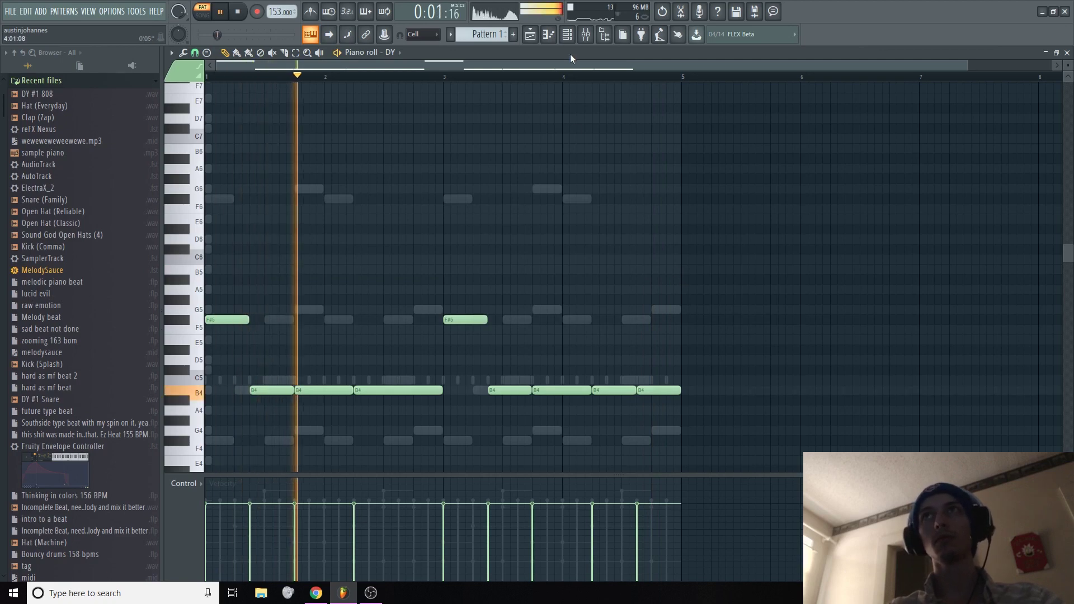
# Add the Kick (Comma) sample as a new channel below DY and give it the 808's note pattern
pyautogui.click(566, 34)
pyautogui.click(366, 182)
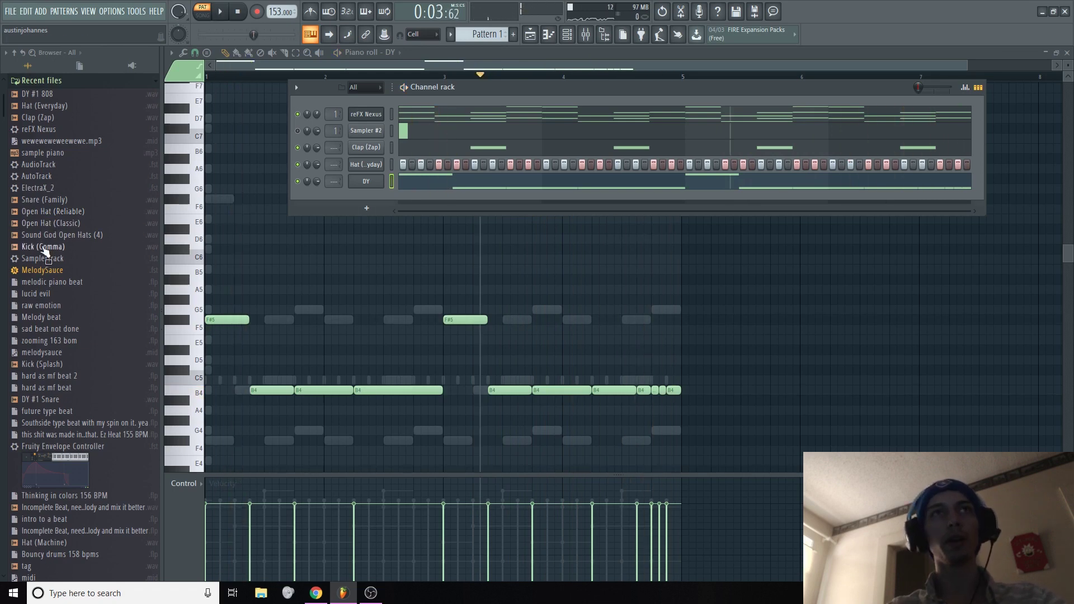
pyautogui.moveTo(374, 194); pyautogui.dragTo(388, 192)
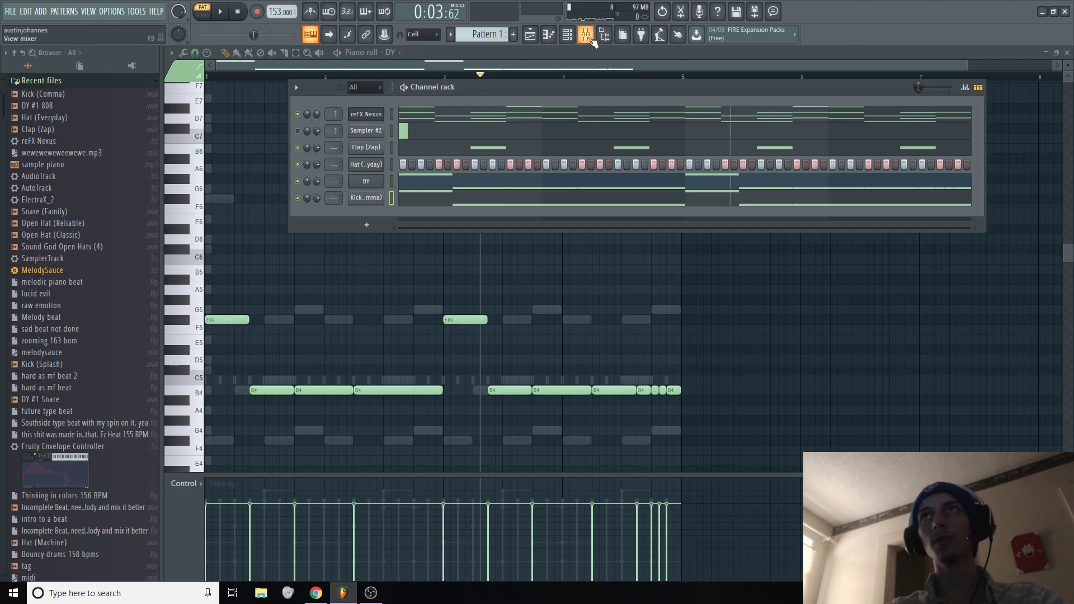
# Load Fruity Soft Clipper into the first effect slot of the Master mixer track
pyautogui.press('F9')
pyautogui.click(1021, 94)
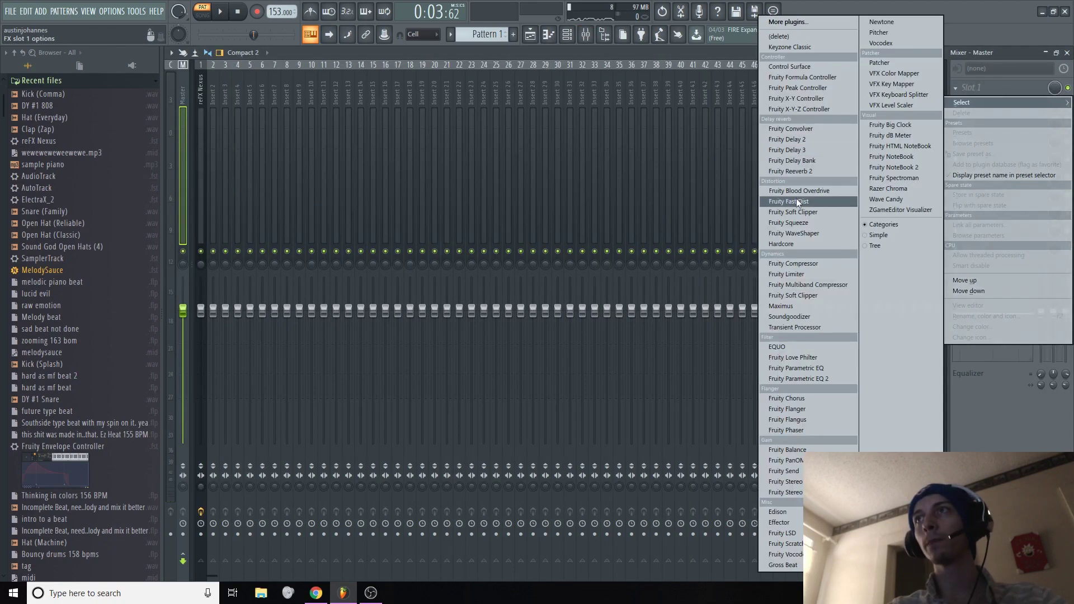
pyautogui.click(793, 212)
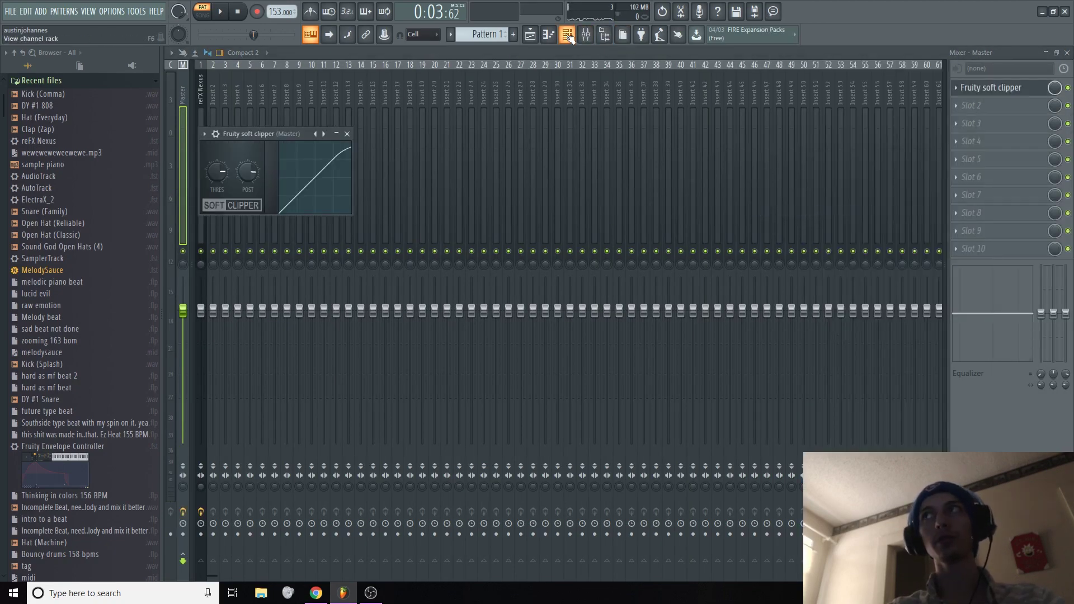
# Rework the copied Kick (Comma) notes into short C5 hits
pyautogui.click(568, 35)
pyautogui.click(366, 197)
pyautogui.click(276, 169)
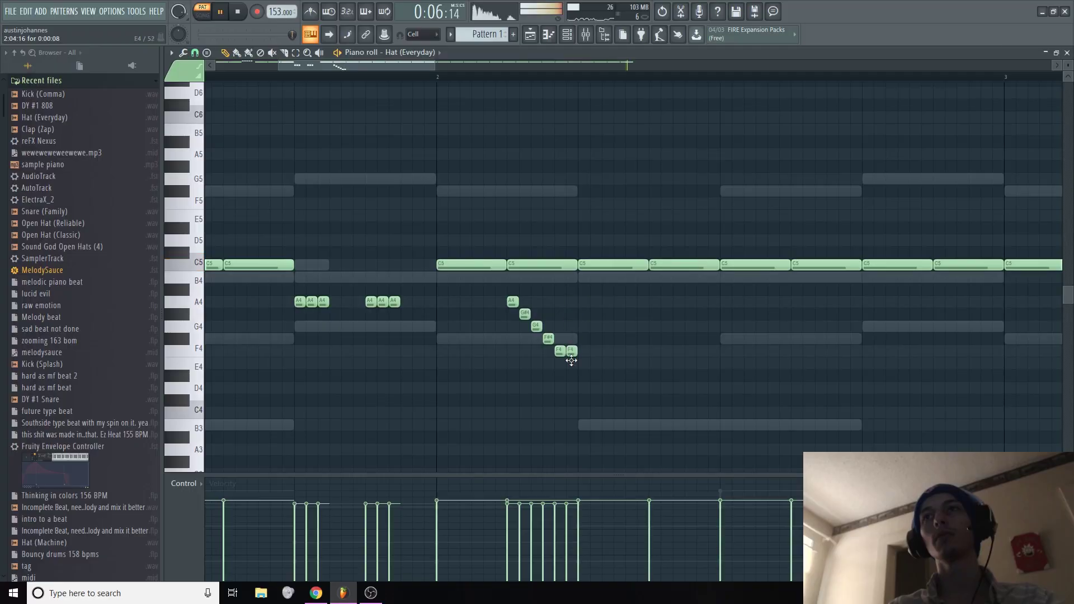
# Lower the last note of the descending hi-hat roll to E4 and move the whole roll to the start of bar 2
pyautogui.moveTo(571, 361); pyautogui.dragTo(571, 367)
pyautogui.scroll(-5, 492, 355)
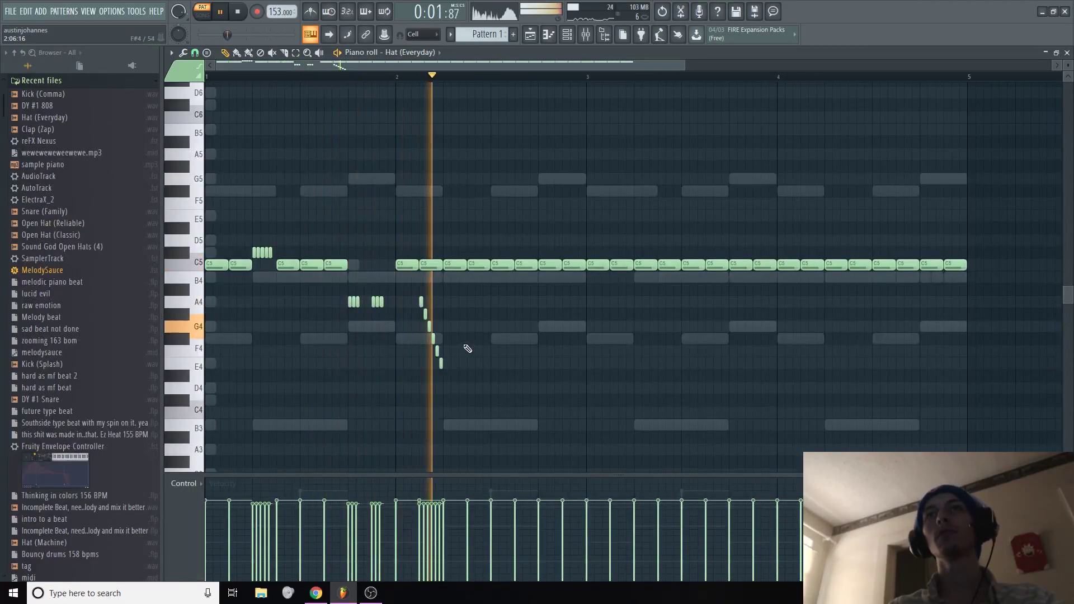
pyautogui.moveTo(454, 376); pyautogui.dragTo(397, 302)
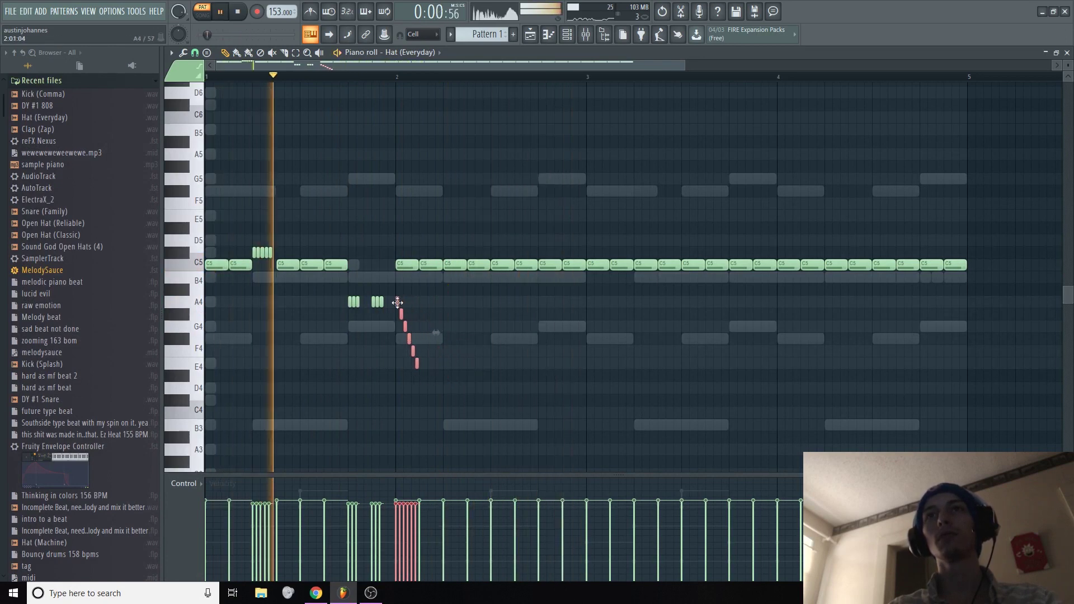
pyautogui.keyDown('ctrl'); pyautogui.click(422, 323); pyautogui.keyUp('ctrl')
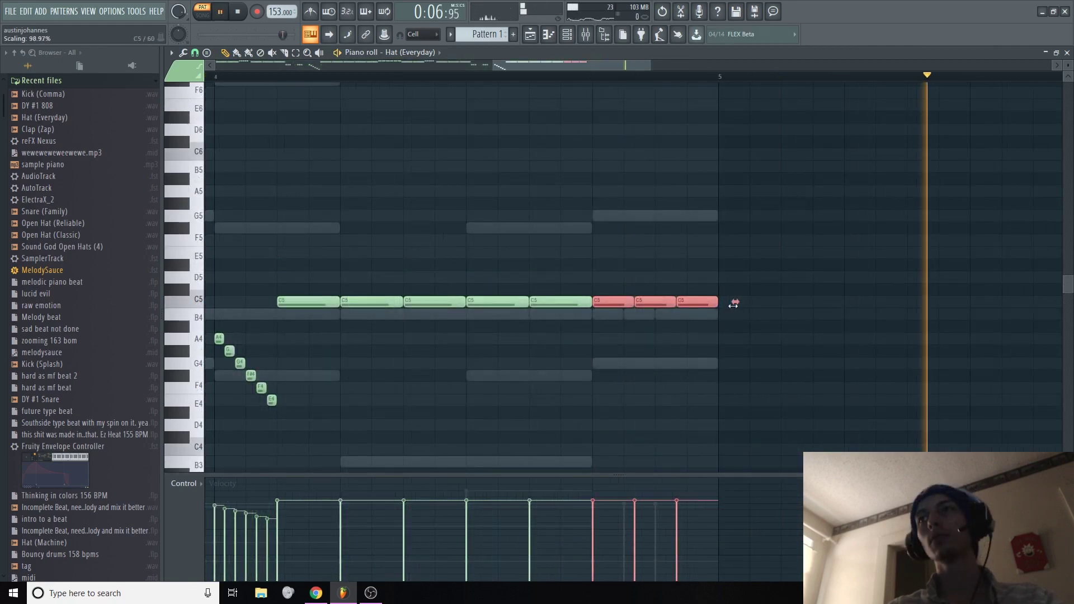
# Fit three evenly spaced C5 hi-hat notes into the last beat of bar 4 and clear unwanted C5 notes late in that bar
pyautogui.scroll(-4, 710, 309)
pyautogui.keyDown('ctrl'); pyautogui.click(688, 314); pyautogui.keyUp('ctrl')
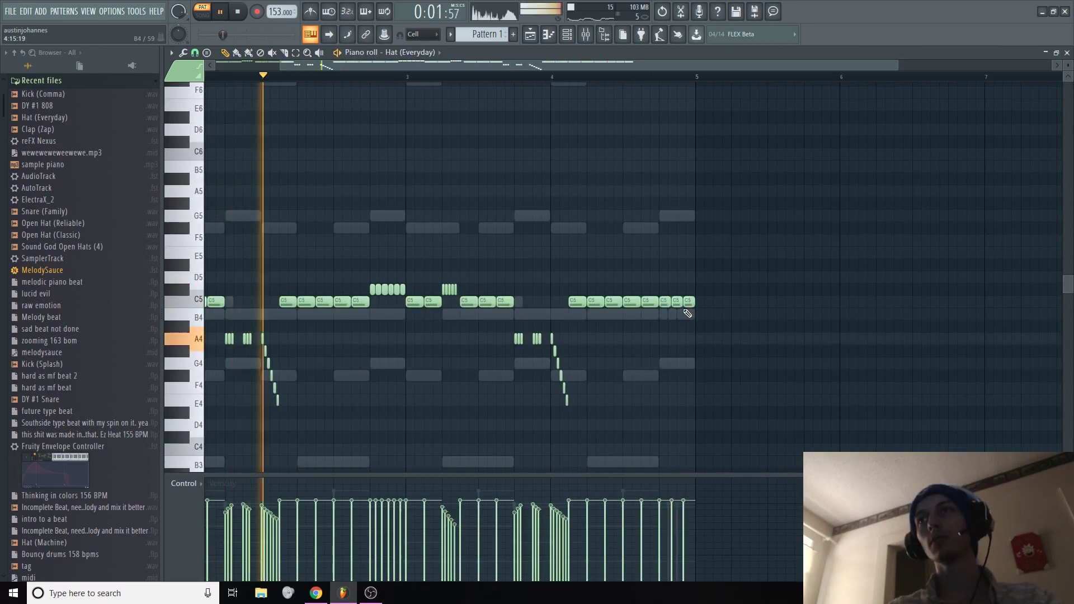
pyautogui.scroll(-1, 687, 313)
pyautogui.rightClick(600, 304)
pyautogui.rightClick(588, 305)
pyautogui.moveTo(605, 311)
pyautogui.mouseDown()
pyautogui.moveTo(648, 301)
pyautogui.moveTo(603, 303)
pyautogui.mouseUp()
pyautogui.hotkey('ctrl', 'd')
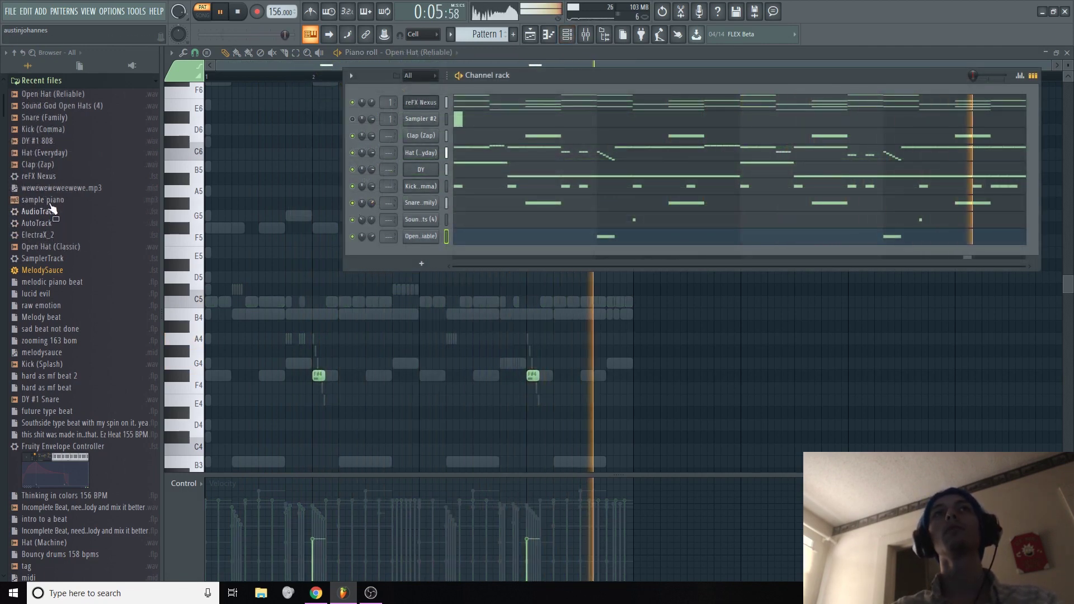
# Add a second Snare (Family) channel below the open hat and place B4 hits in bar 2, late bar 3 and early bar 4
pyautogui.moveTo(387, 224); pyautogui.dragTo(413, 244)
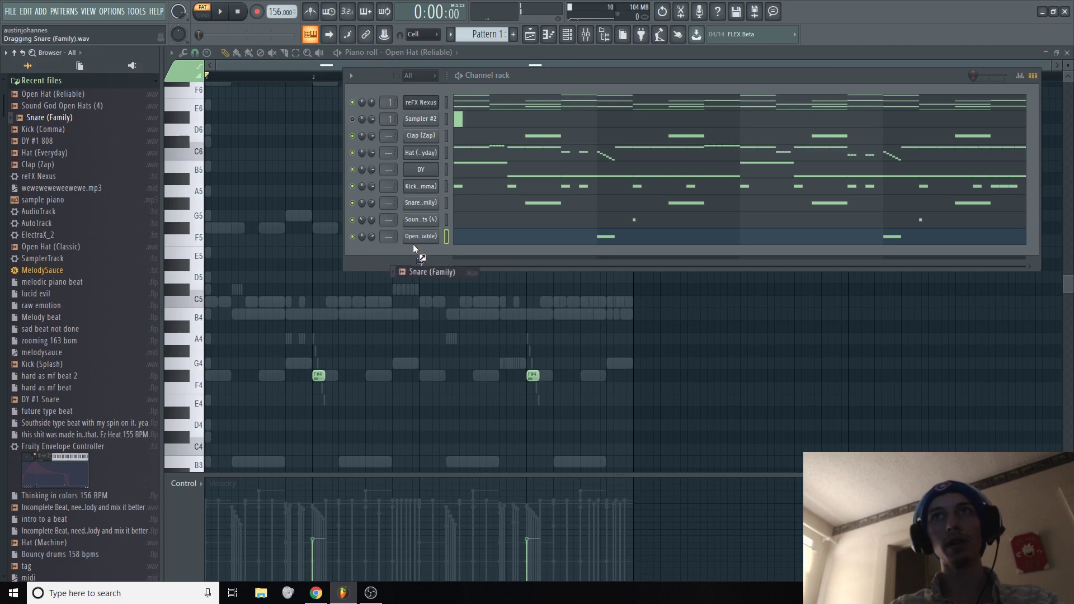
pyautogui.rightClick(445, 248)
pyautogui.click(464, 254)
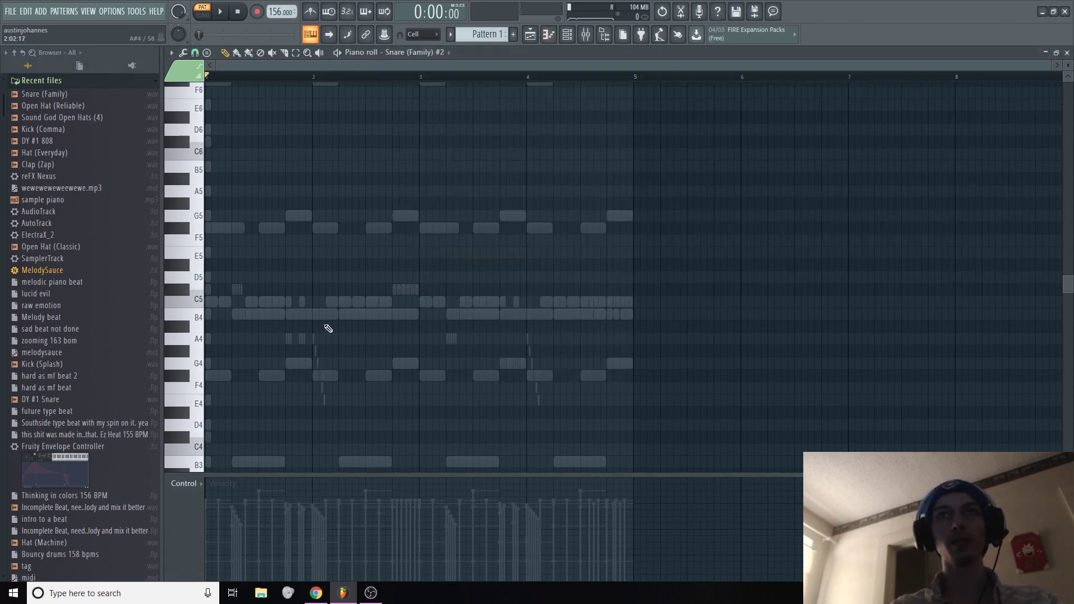
pyautogui.click(330, 315)
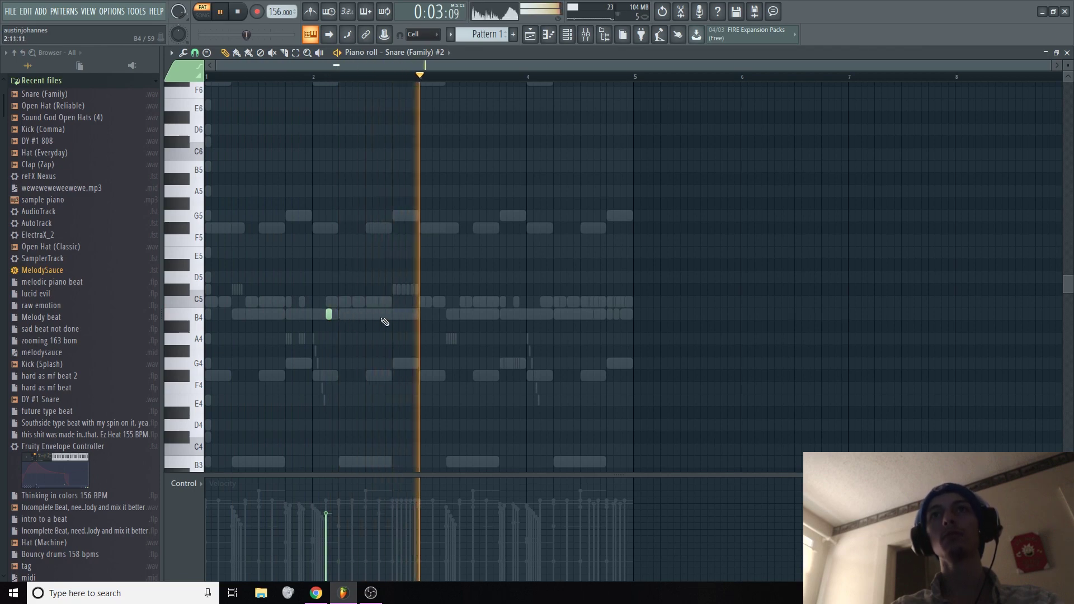
pyautogui.click(516, 314)
pyautogui.click(542, 314)
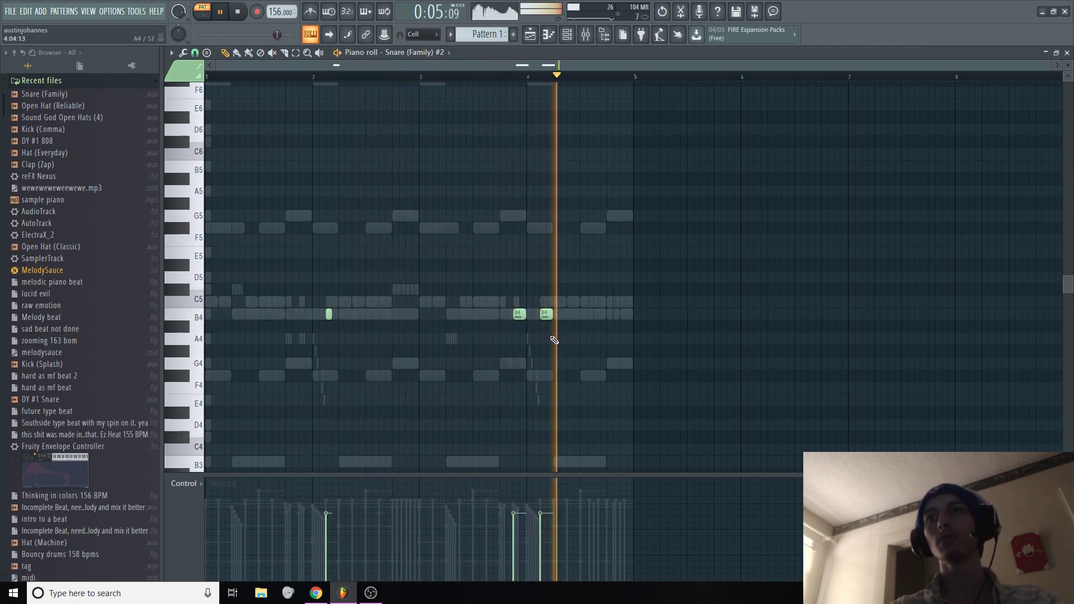
# Delete the C5 hit near the end of bar 3 from the Kick (Comma) pattern
pyautogui.click(414, 52)
pyautogui.click(424, 129)
pyautogui.rightClick(515, 302)
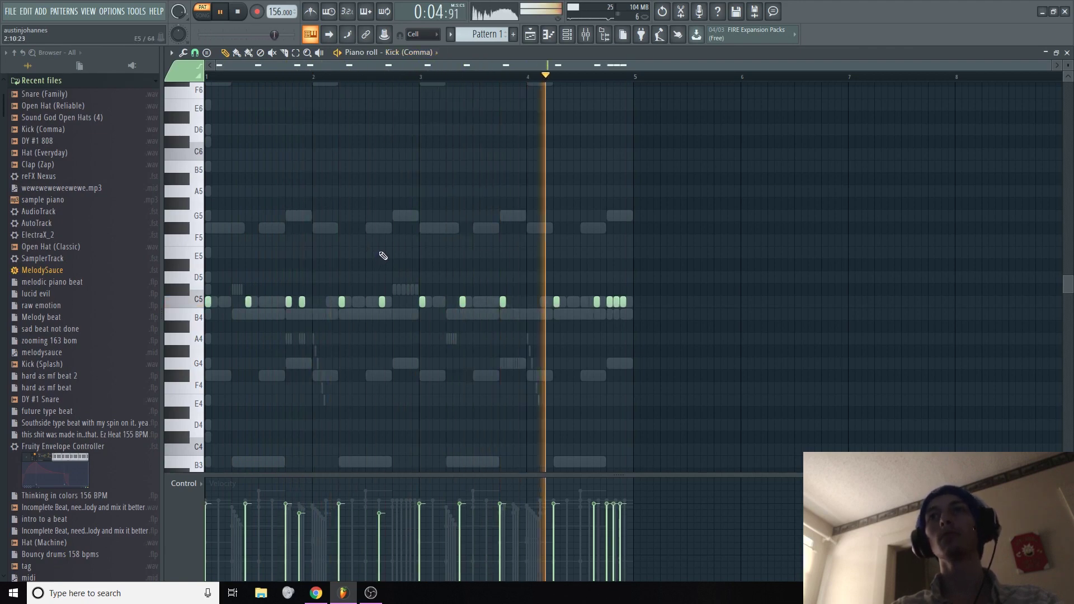
# Add ElectraX_2 as a new instrument channel above reFX Nexus and open its preset browser
pyautogui.click(578, 36)
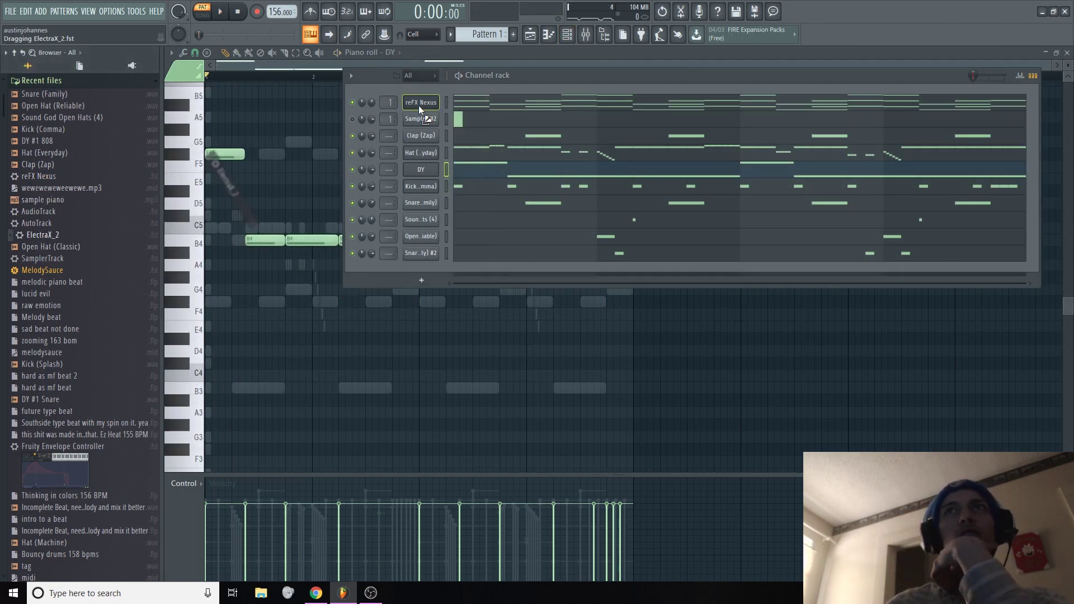
pyautogui.moveTo(418, 105); pyautogui.dragTo(431, 89)
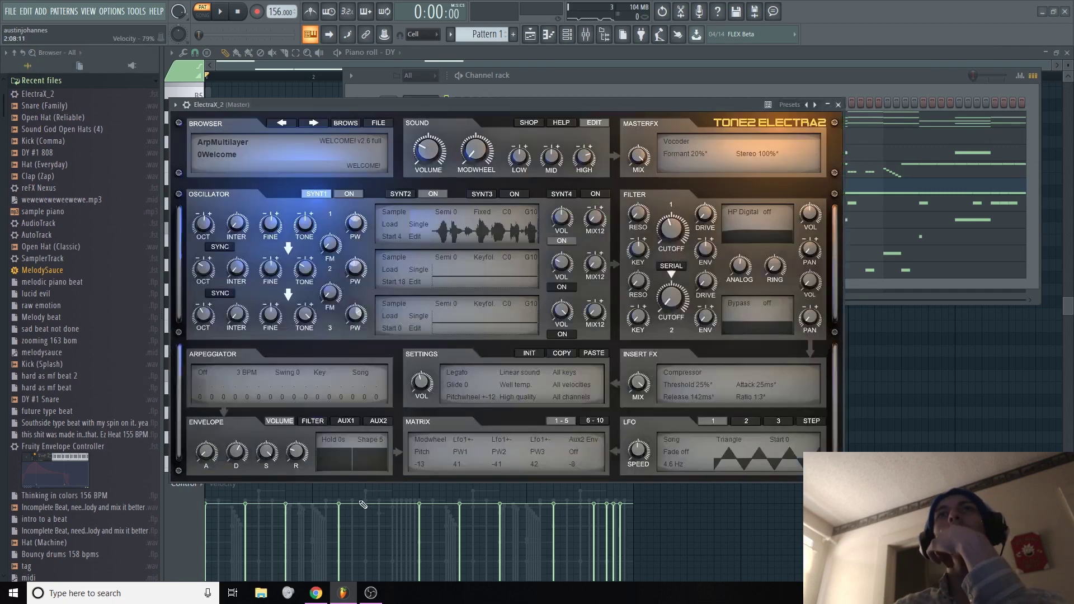
pyautogui.click(345, 124)
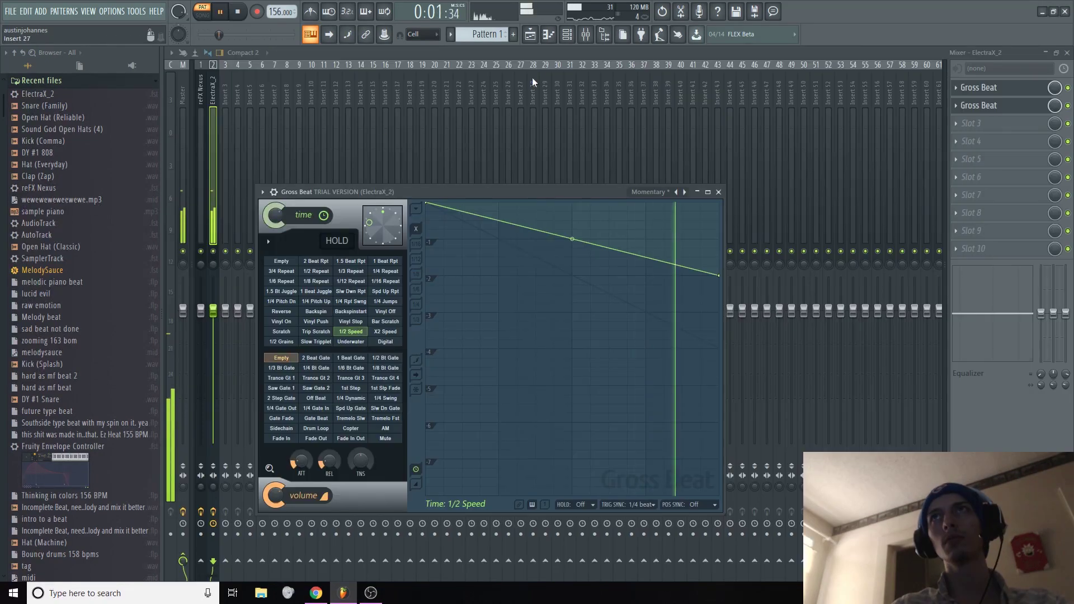
# Play the ElectraX_2 melody in the piano roll and set the ElectraX_2 channel volume to 68%
pyautogui.press('space')
pyautogui.press('F6')
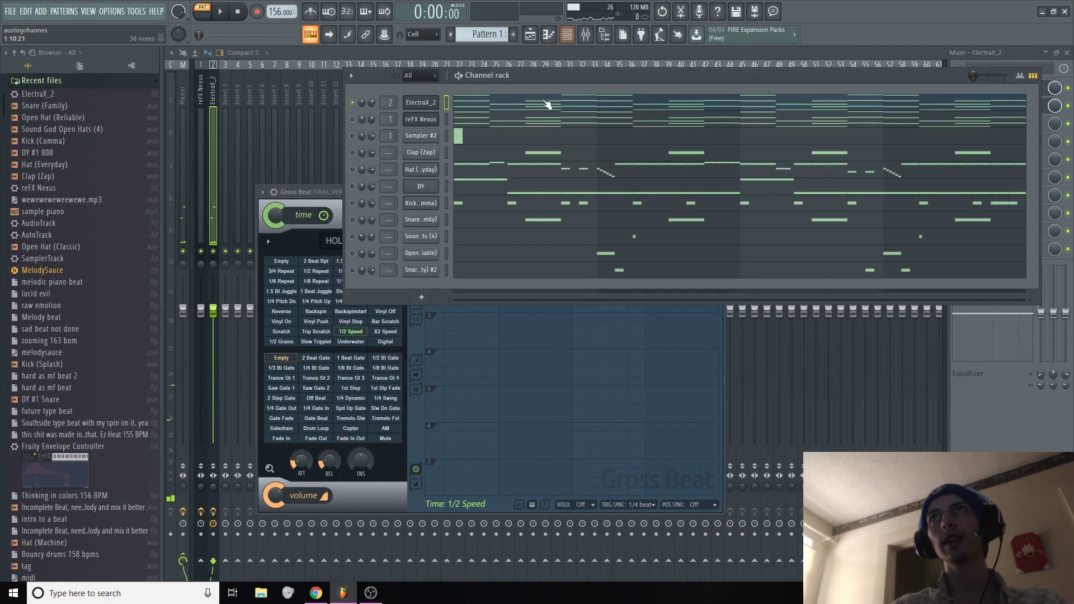
pyautogui.click(546, 104)
pyautogui.press('space')
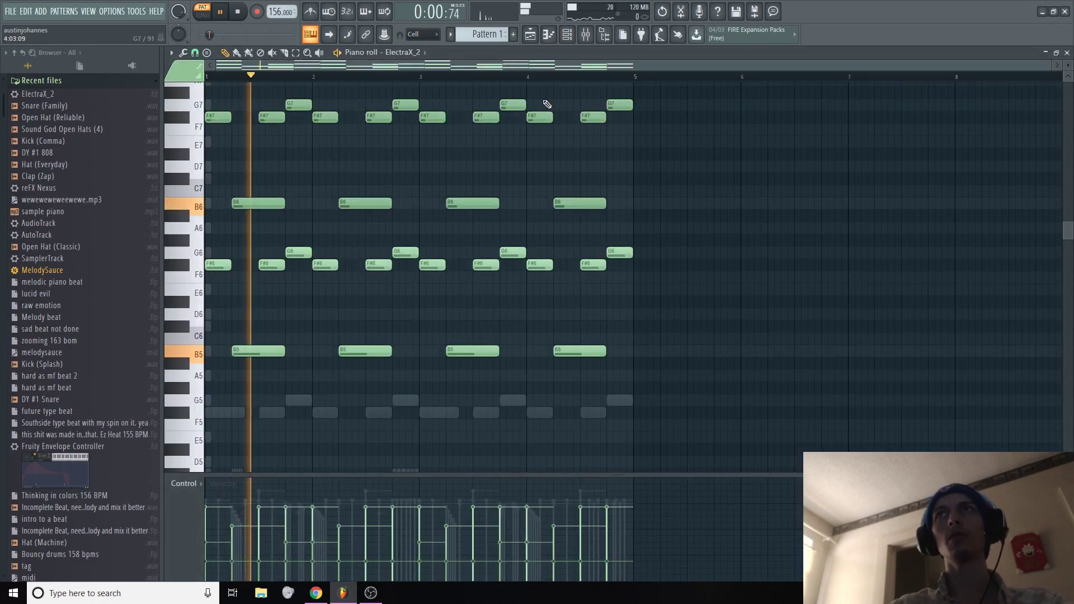
pyautogui.press('F6')
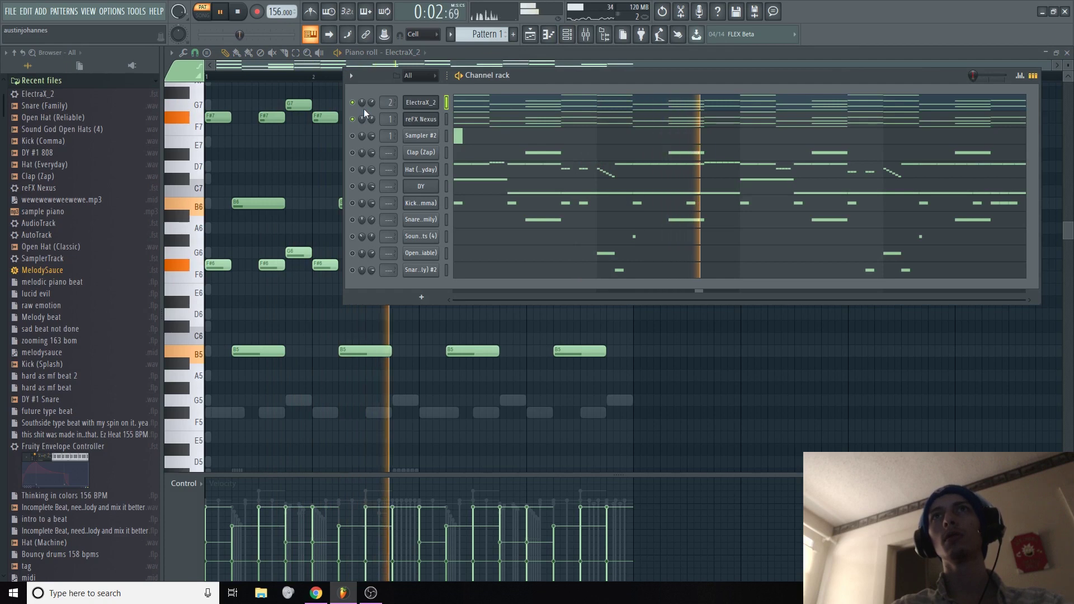
pyautogui.moveTo(373, 102); pyautogui.dragTo(373, 92)
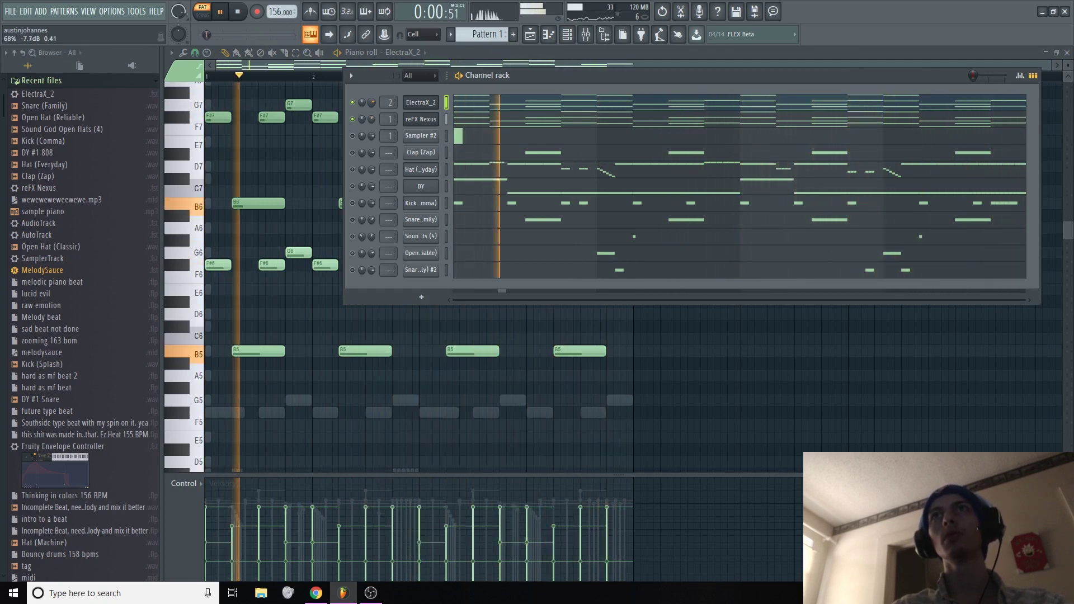
# Open the preset browser of the ElectraX_2 #3 instrument
pyautogui.click(548, 34)
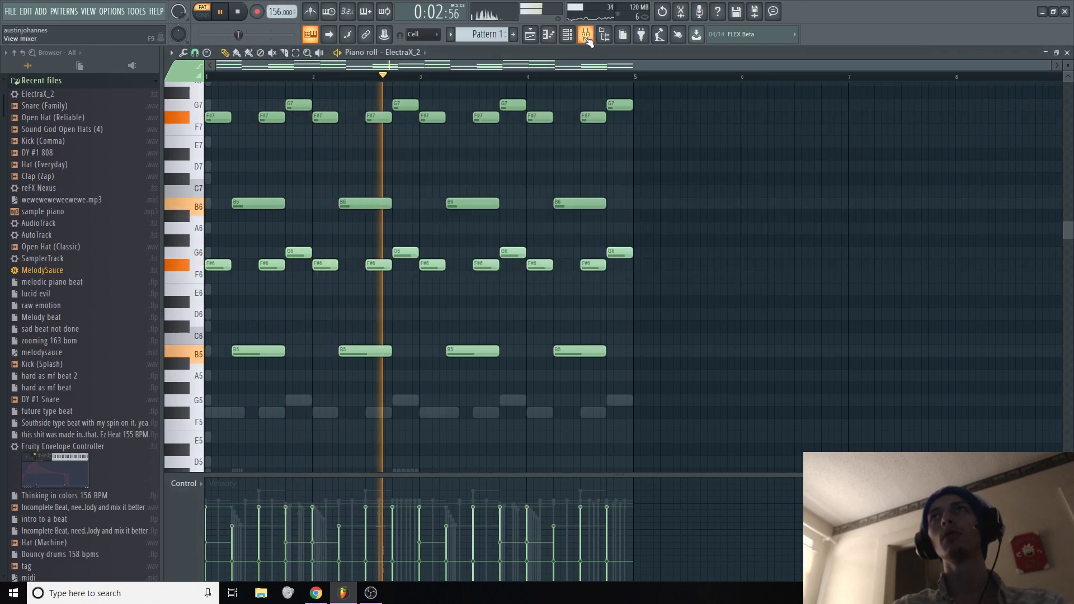
pyautogui.click(586, 34)
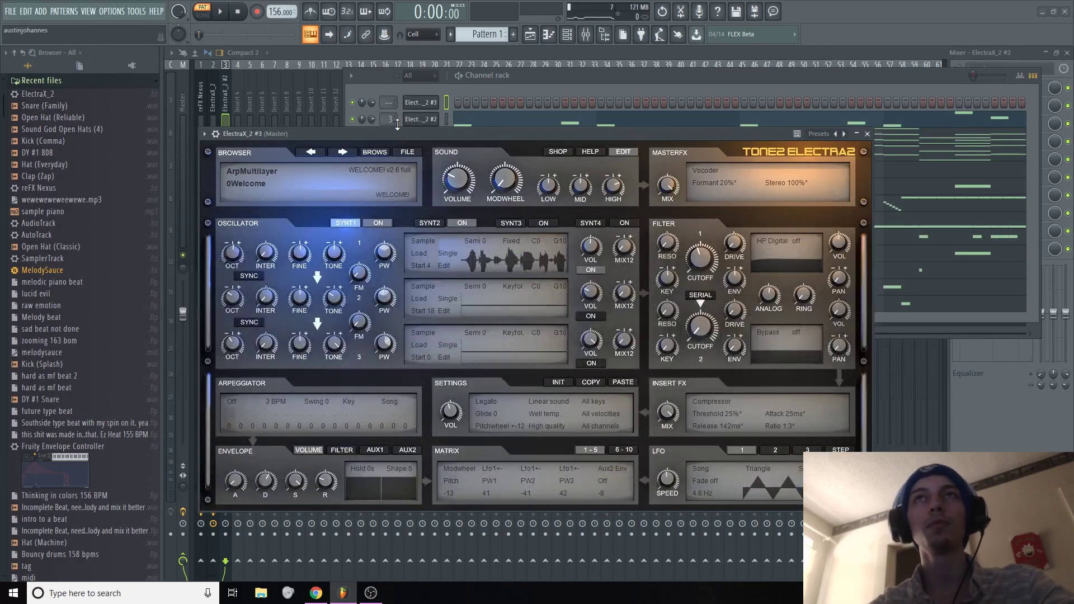
pyautogui.click(361, 153)
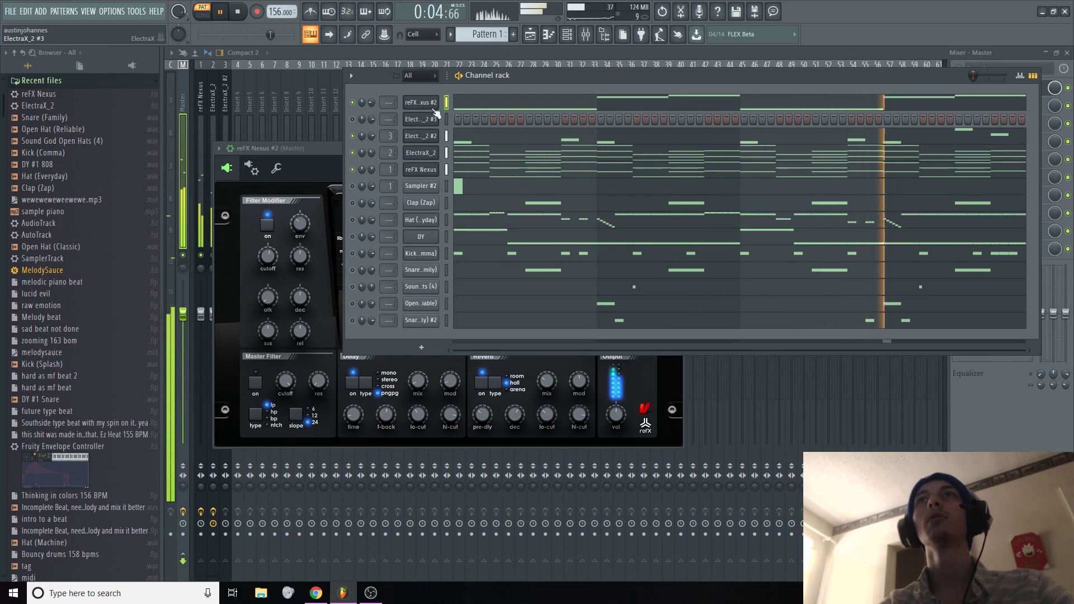
# Route the reFX Nexus #2 channel to mixer insert 4 and load Fruity Parametric EQ 2 in its first effect slot
pyautogui.moveTo(390, 102); pyautogui.dragTo(390, 96)
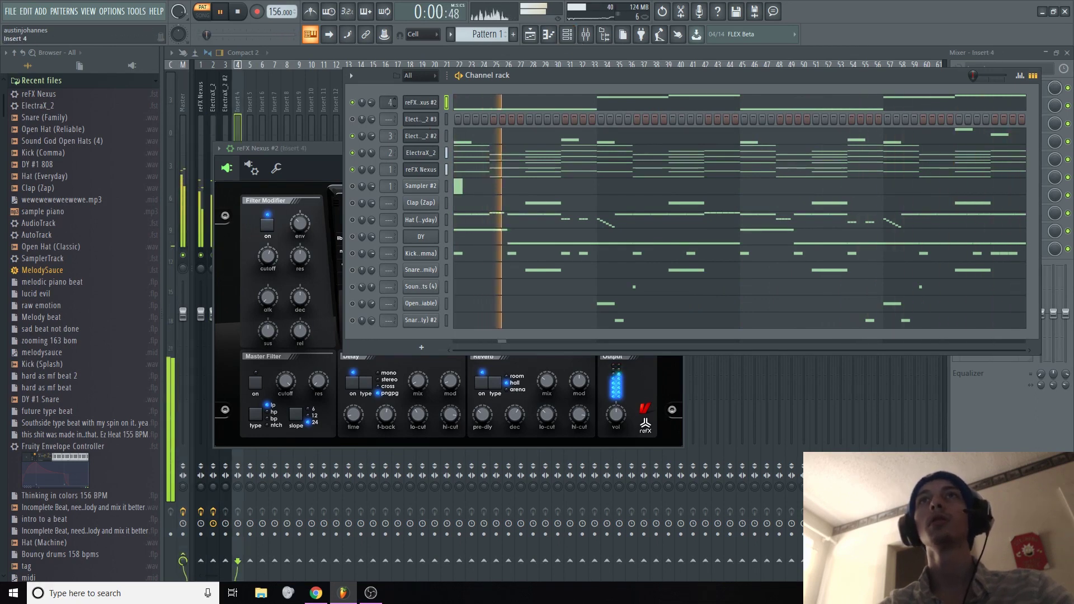
pyautogui.click(236, 99)
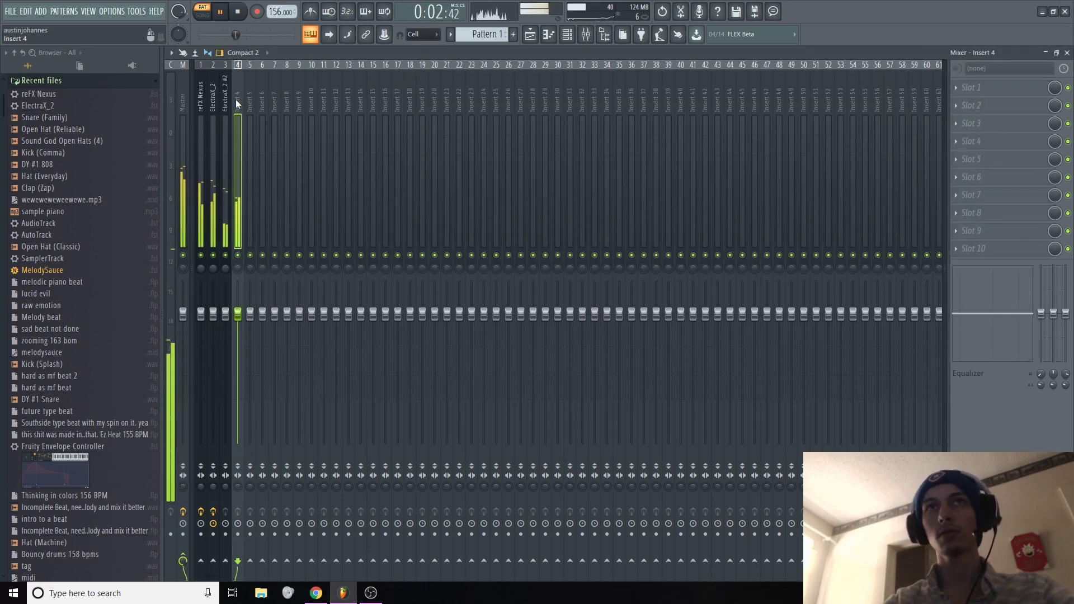
pyautogui.click(971, 87)
pyautogui.click(794, 378)
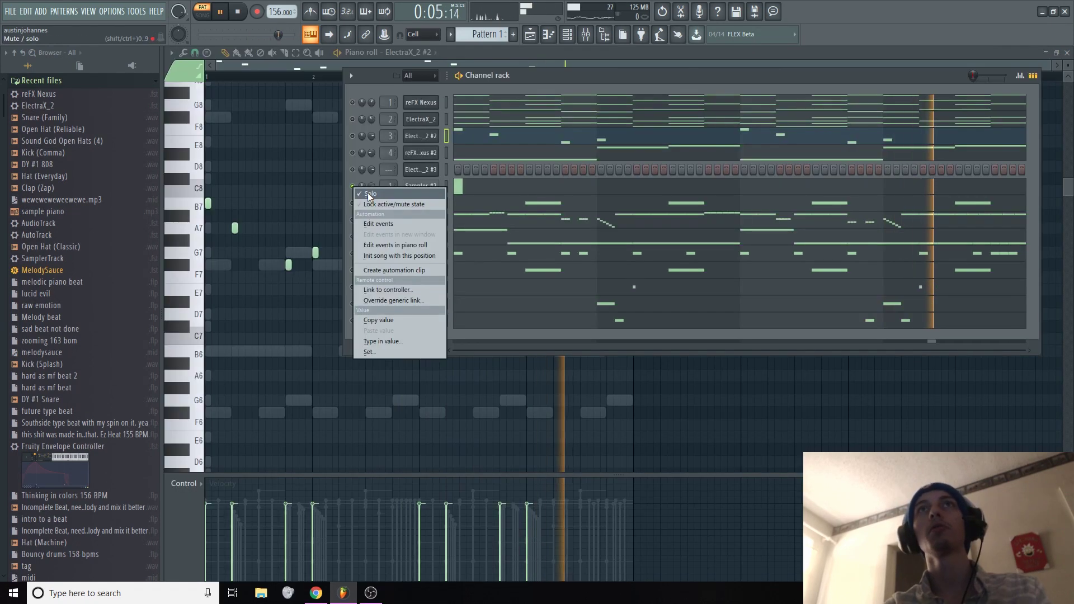
# Turn off solo so all channels play, and balance the melody by raising the reFX Nexus volume and lowering ElectraX_2's
pyautogui.click(367, 192)
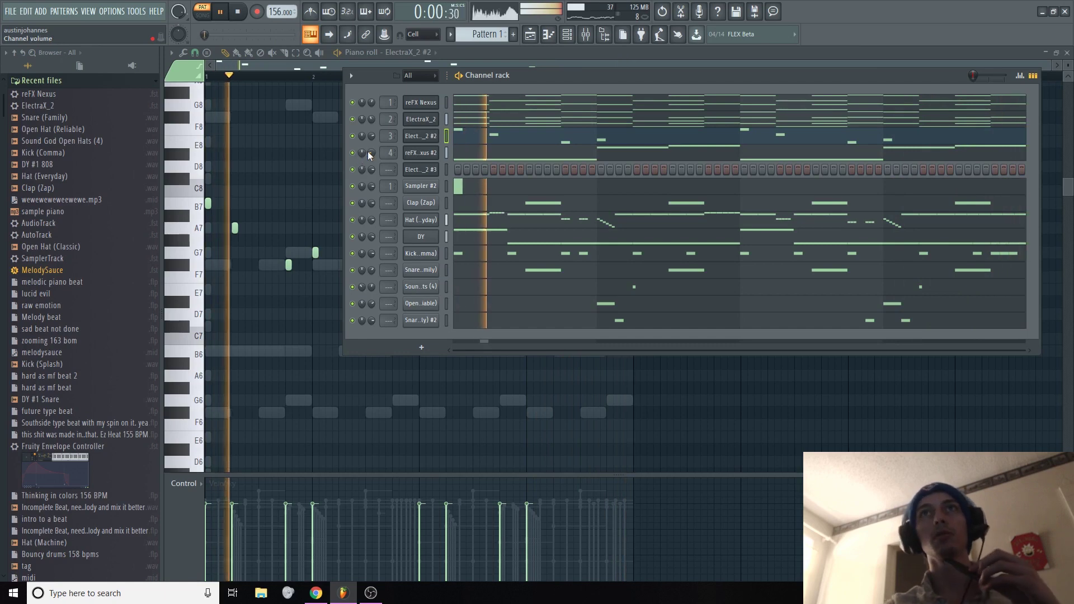
pyautogui.moveTo(371, 102); pyautogui.dragTo(370, 94)
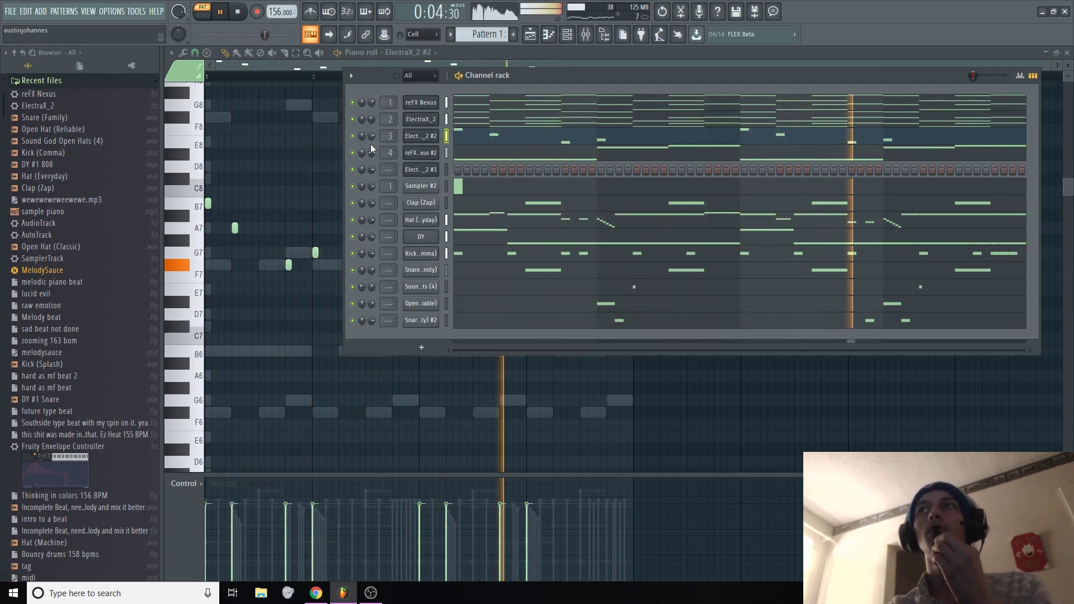
pyautogui.click(352, 152)
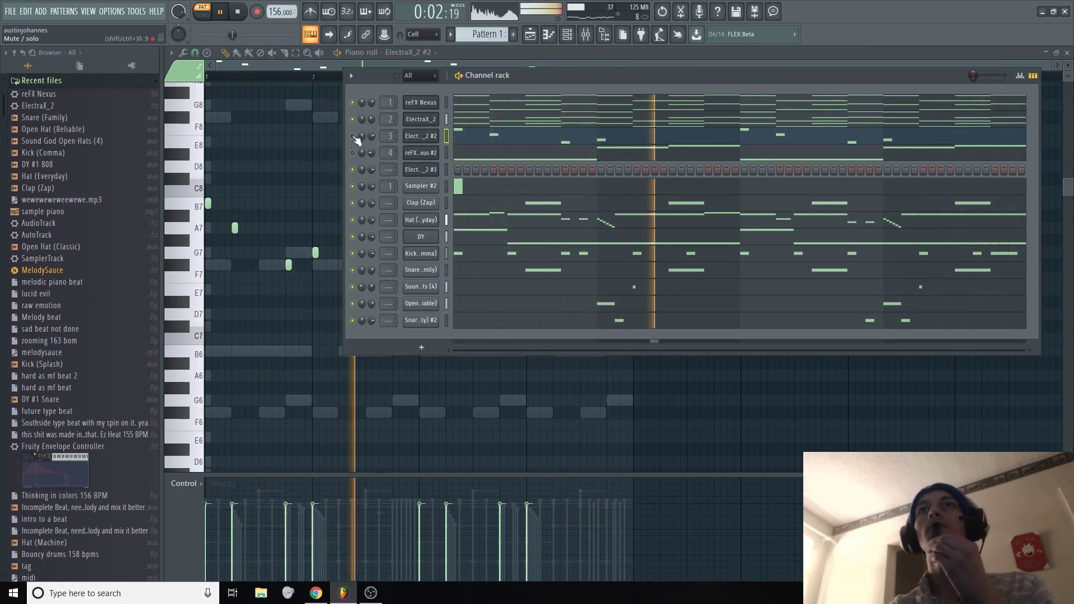
pyautogui.moveTo(371, 119); pyautogui.dragTo(370, 129)
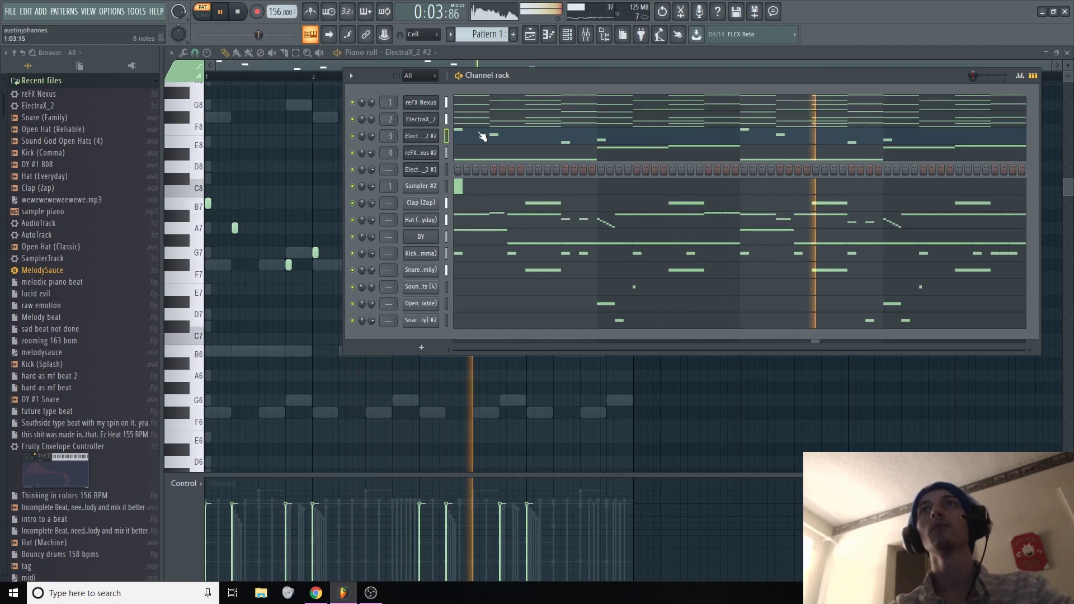
# Open the reFX Nexus melody in the piano roll and stop playback
pyautogui.click(477, 103)
pyautogui.press('space')
pyautogui.press('Escape')
pyautogui.press('Escape')
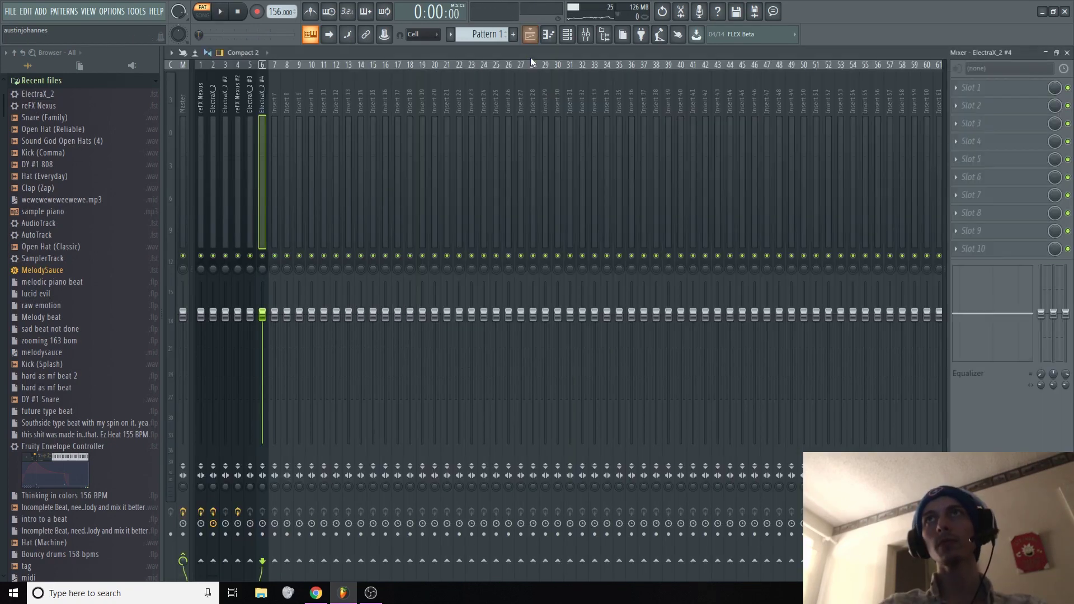
# Route the selected drum and 808 channels to consecutive mixer tracks starting from insert 29
pyautogui.rightClick(541, 100)
pyautogui.moveTo(598, 148)
pyautogui.click(705, 162)
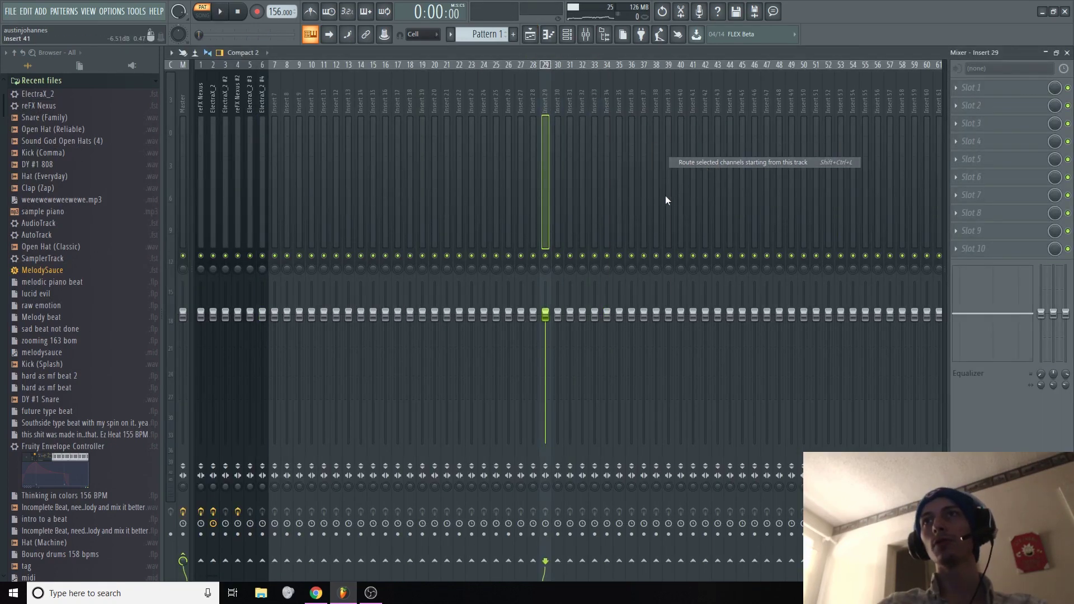
# Open the channel options of Sampler #2 in the channel rack
pyautogui.press('F6')
pyautogui.rightClick(429, 202)
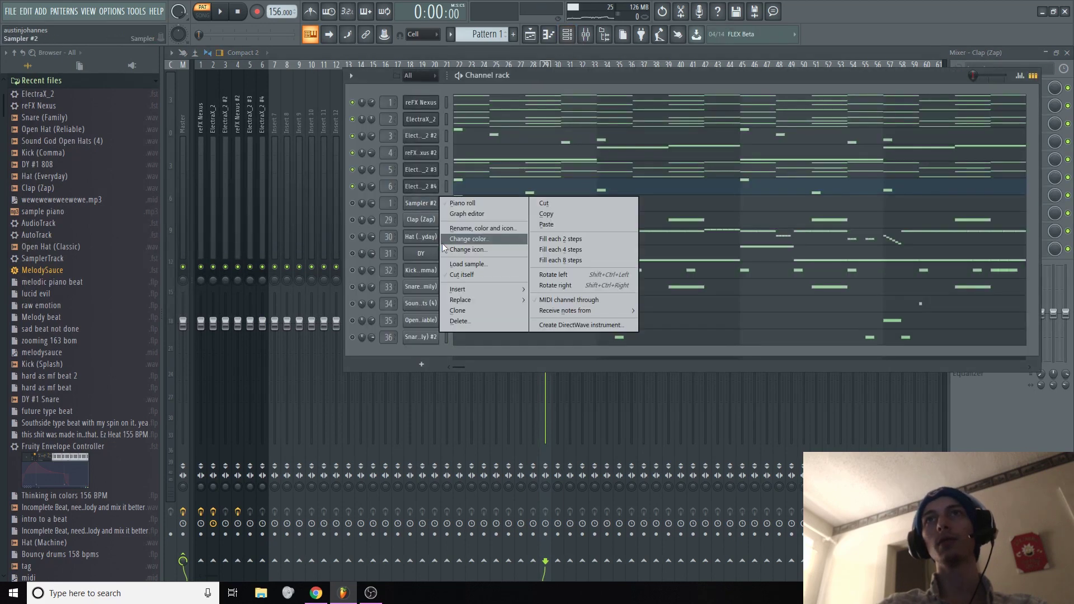